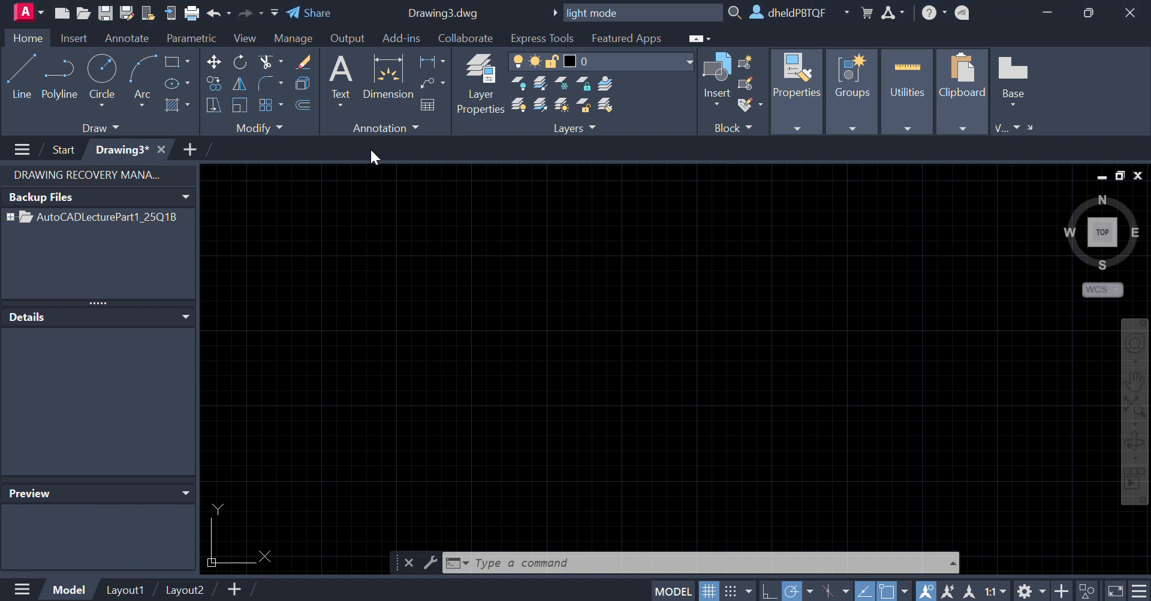
Step: Switch the interface color theme to Light in the program options and apply it
{"action": "left_click", "coordinate": [39, 13]}
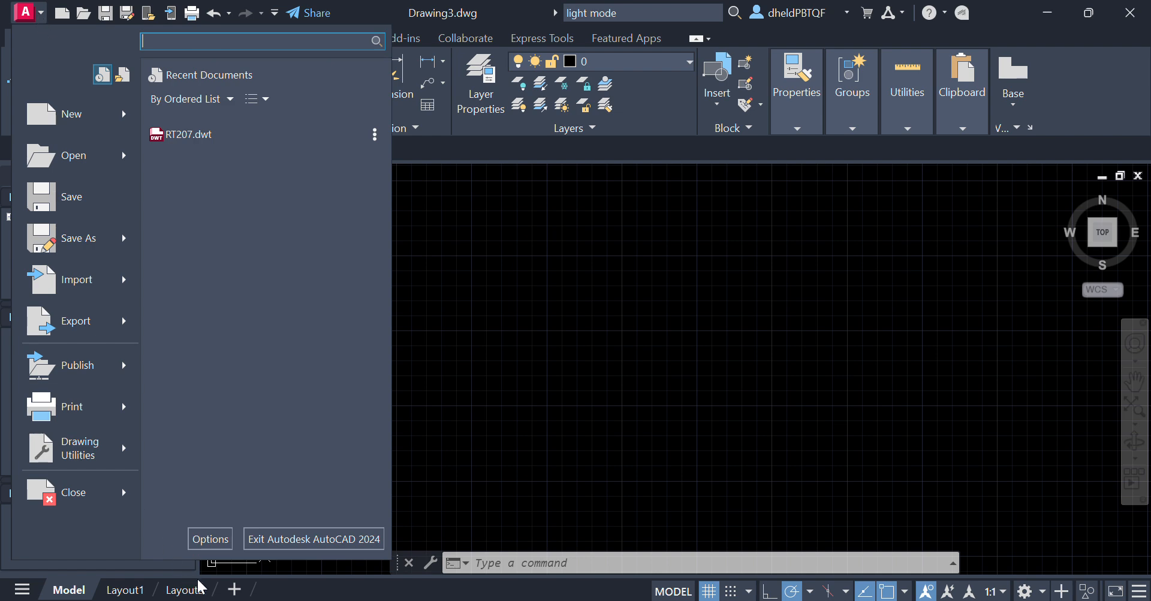
{"action": "left_click", "coordinate": [210, 538]}
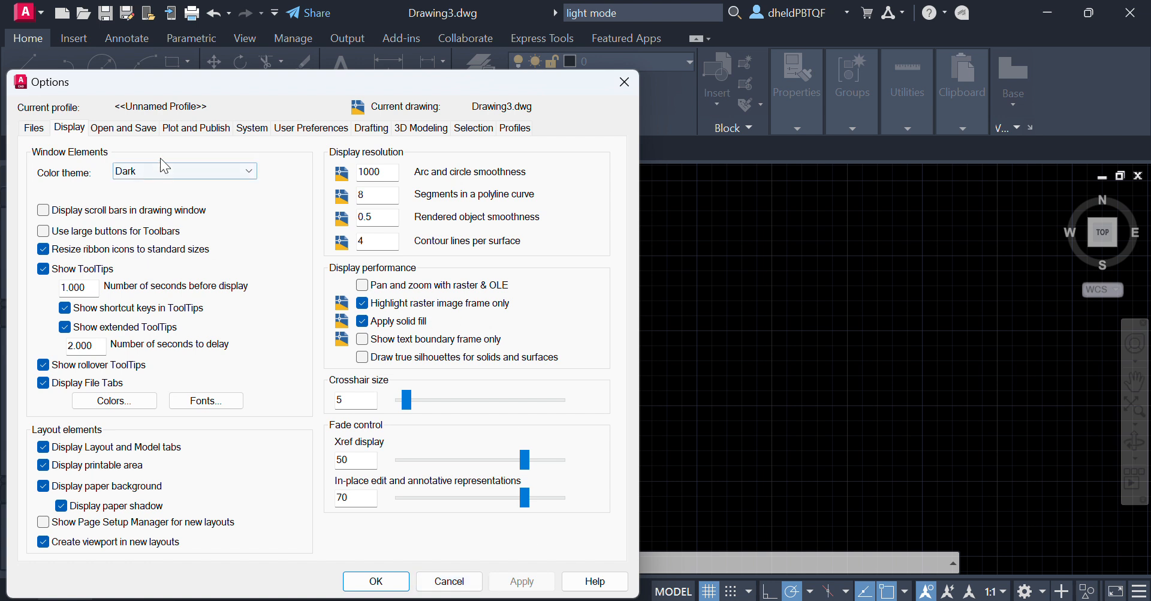
{"action": "left_click", "coordinate": [194, 173]}
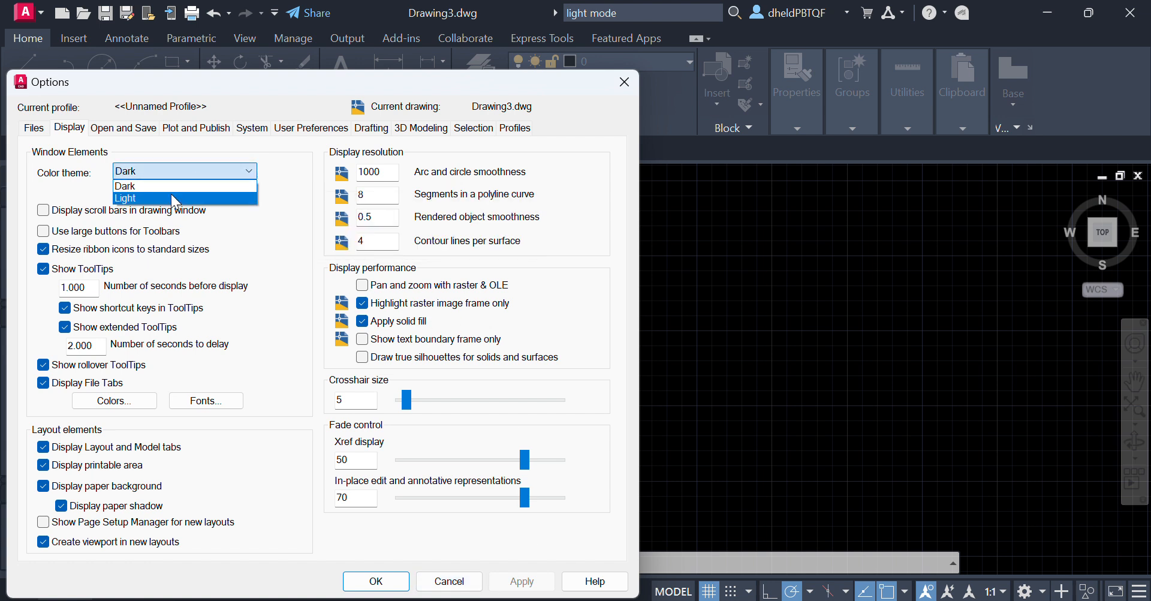
{"action": "left_click", "coordinate": [172, 193]}
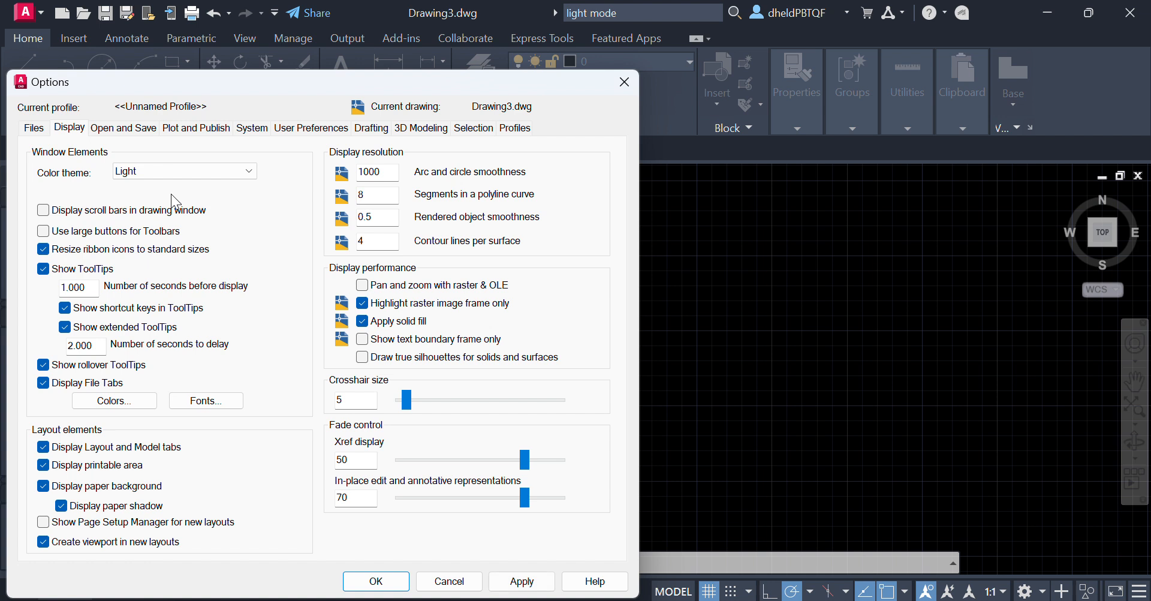
{"action": "left_click", "coordinate": [517, 579]}
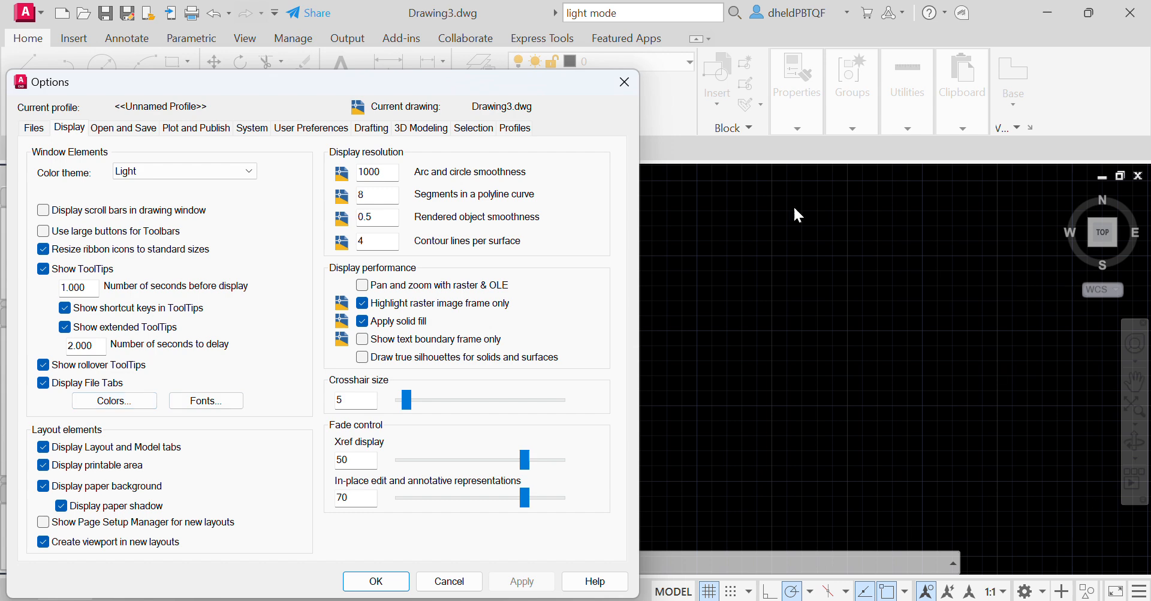
Step: Set the uniform background color of the 2D model space to White and close the program options
{"action": "left_click", "coordinate": [144, 400]}
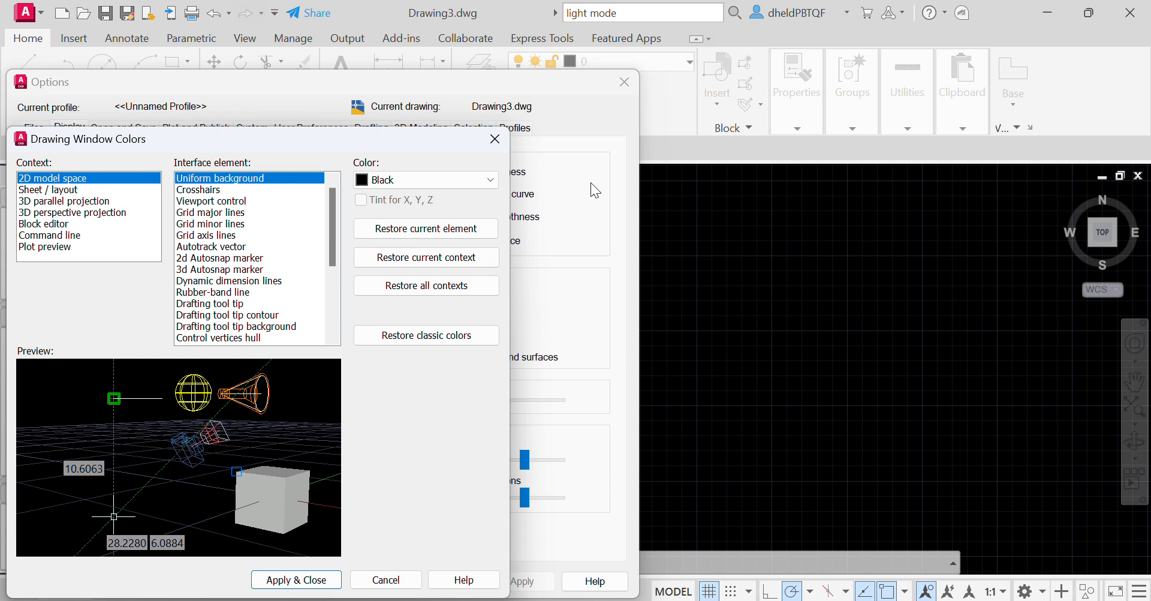
{"action": "left_click", "coordinate": [472, 182]}
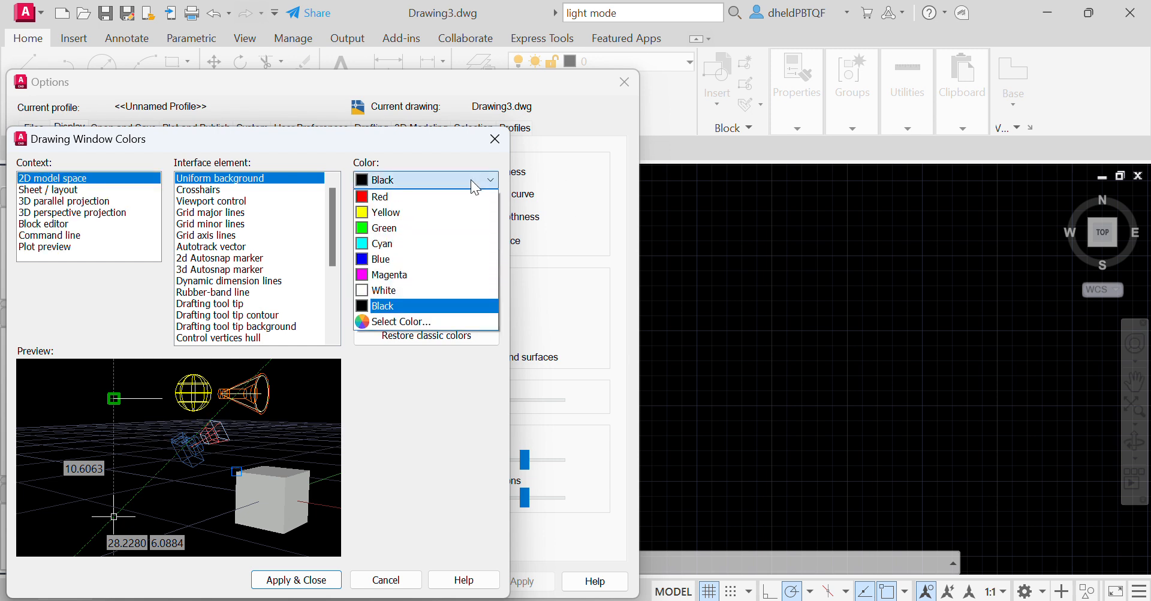
{"action": "left_click", "coordinate": [386, 291]}
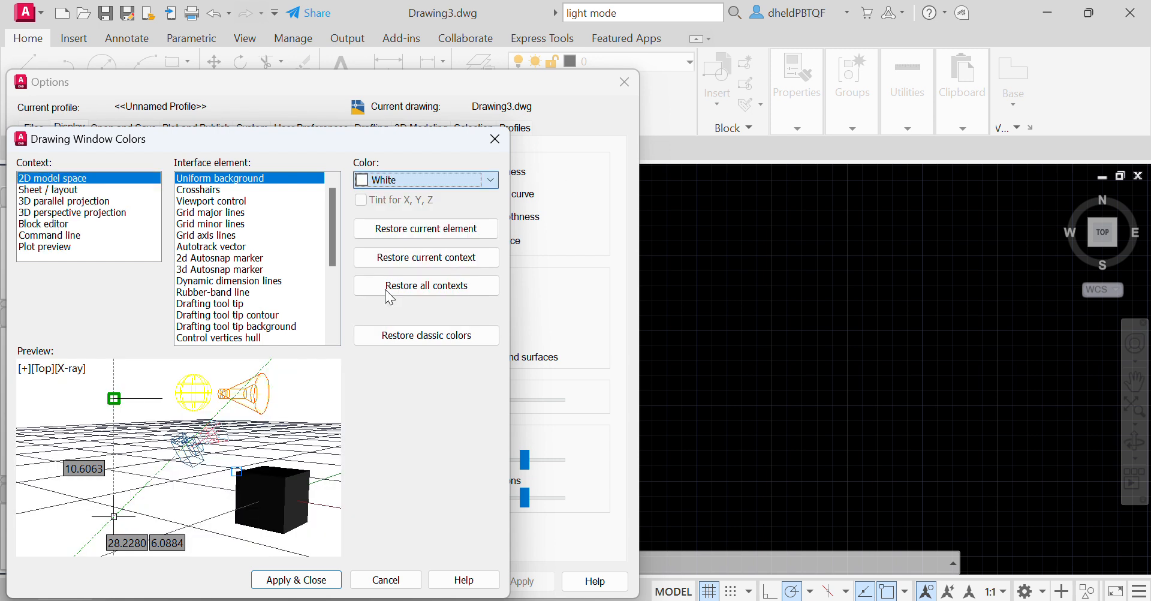
{"action": "left_click", "coordinate": [296, 580]}
{"action": "left_click", "coordinate": [296, 579]}
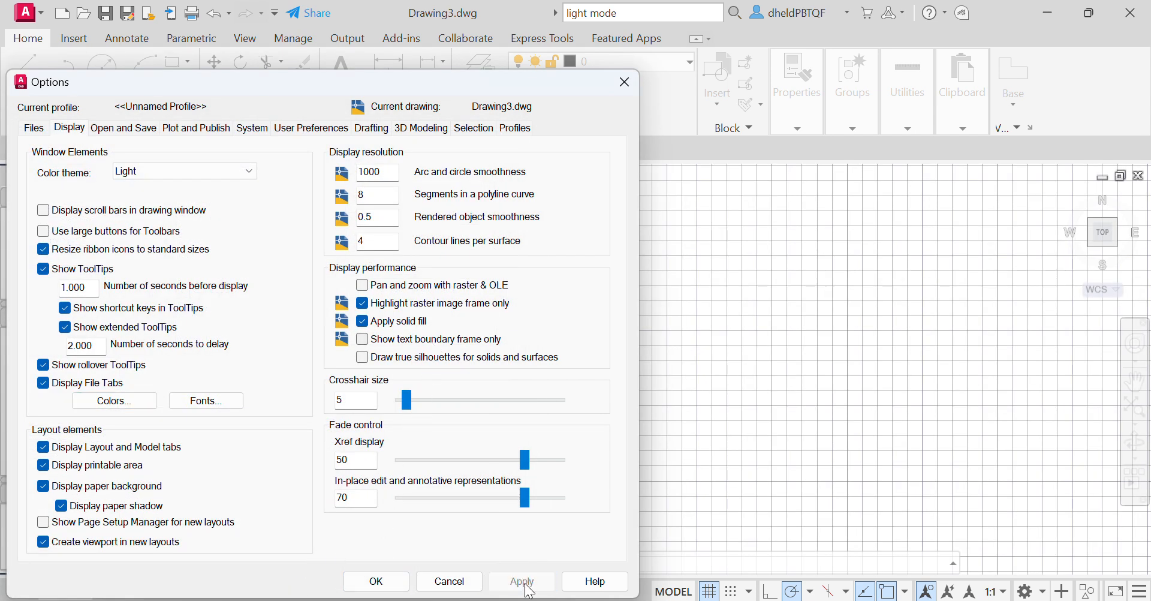
{"action": "left_click", "coordinate": [377, 581]}
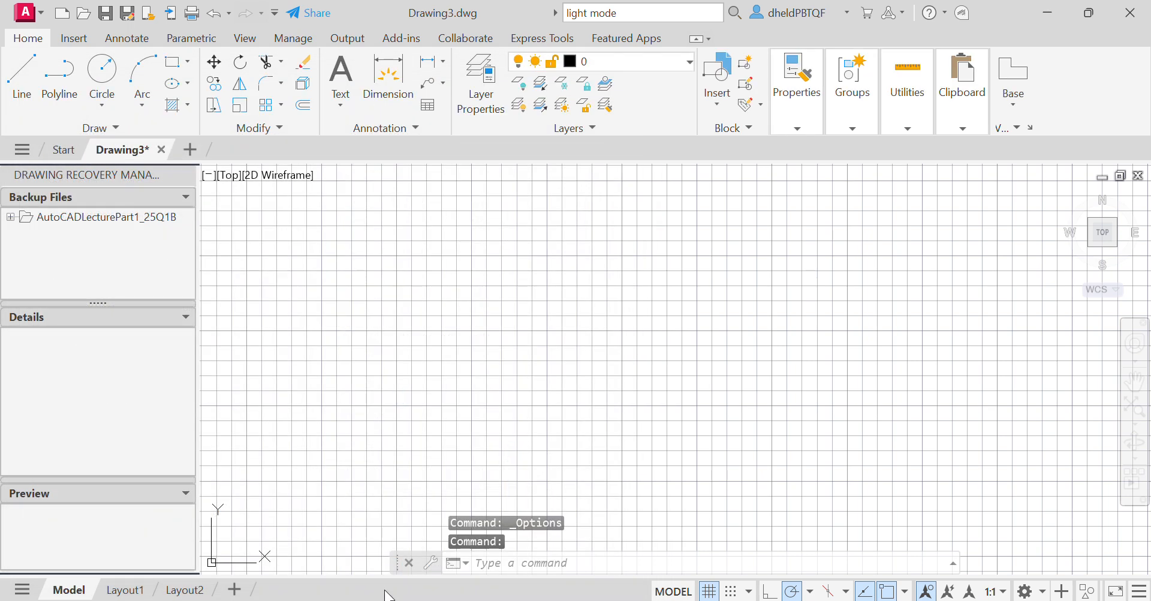
{"action": "scroll", "coordinate": [621, 341], "scroll_direction": "down", "scroll_amount": 6}
{"action": "scroll", "coordinate": [553, 358], "scroll_direction": "up", "scroll_amount": 5}
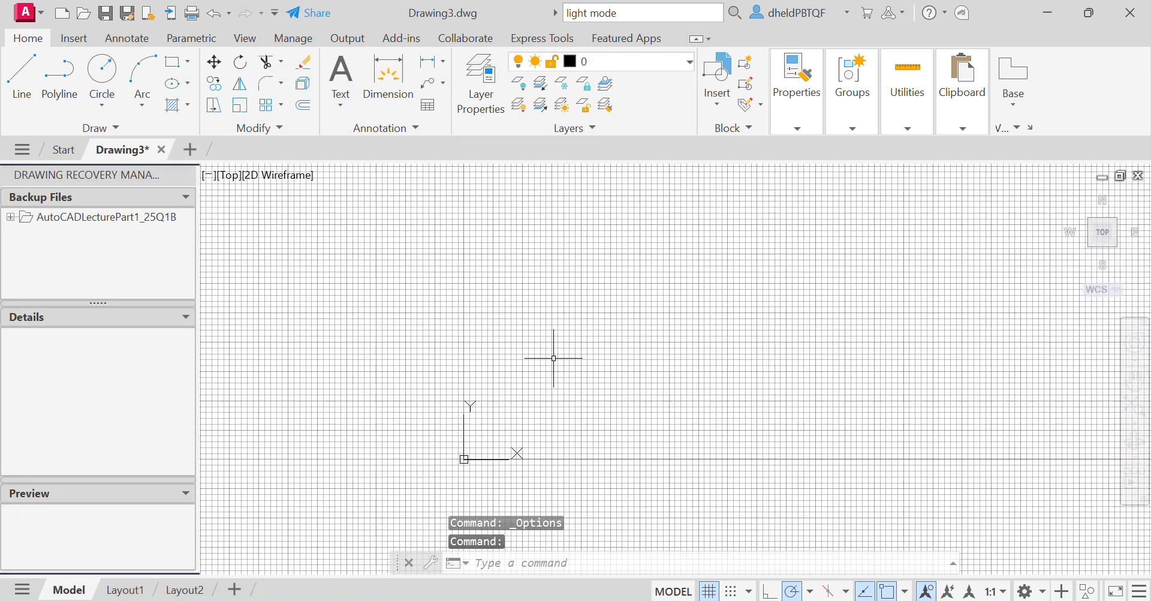
{"action": "scroll", "coordinate": [554, 358], "scroll_direction": "up", "scroll_amount": 4}
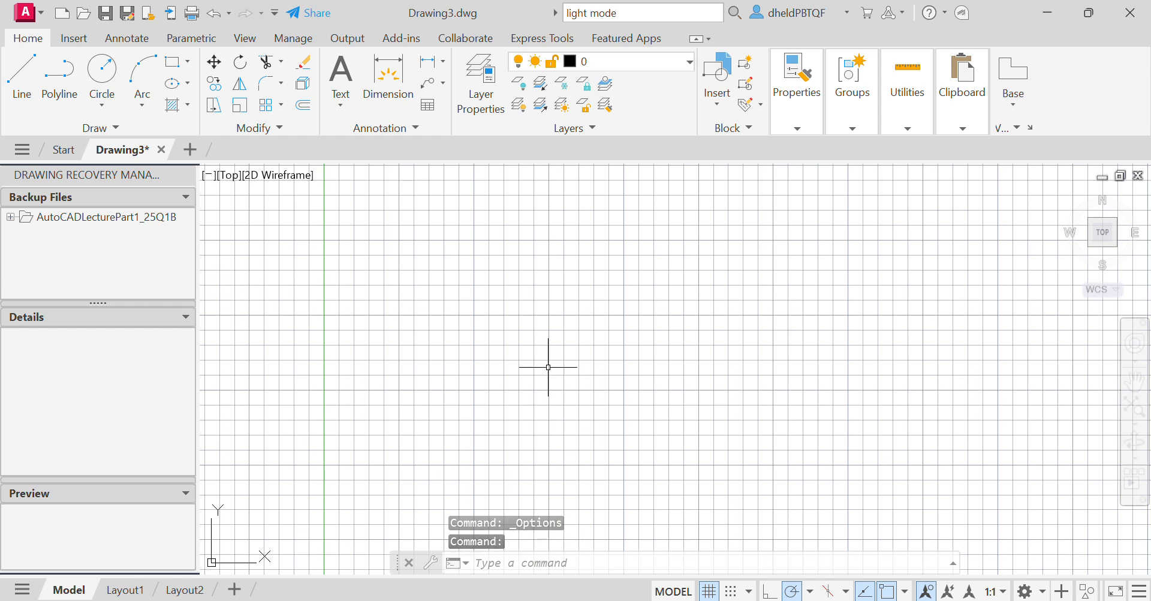
Step: Configure the drawing units with Millimeters as the insertion scale and a length precision of 0.0
{"action": "left_click", "coordinate": [488, 563]}
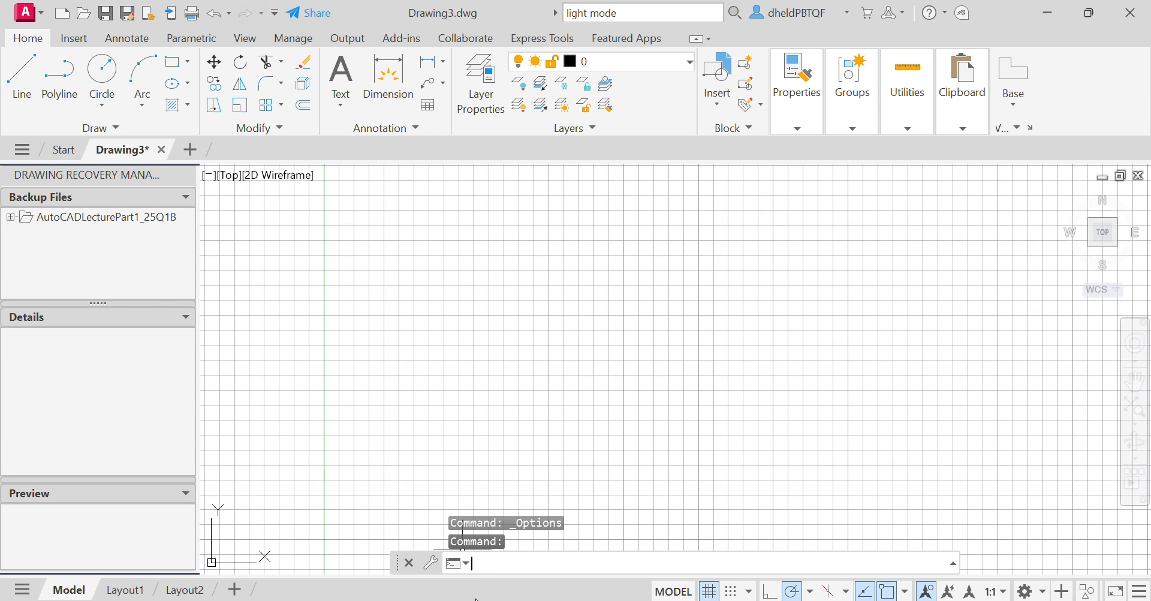
{"action": "type", "text": "unit"}
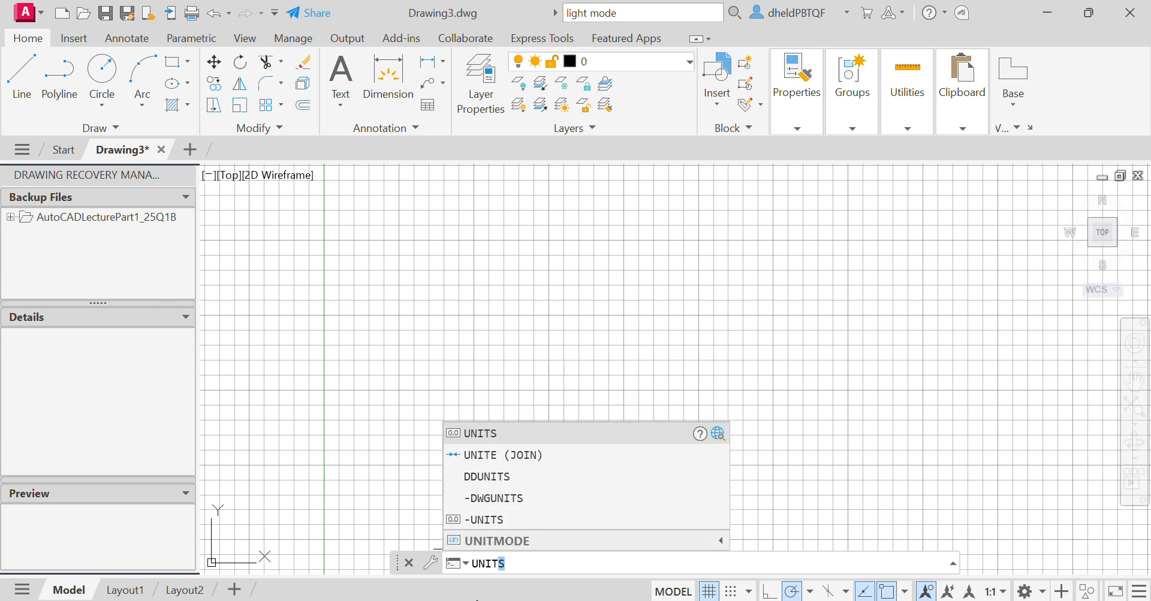
{"action": "left_click", "coordinate": [484, 432]}
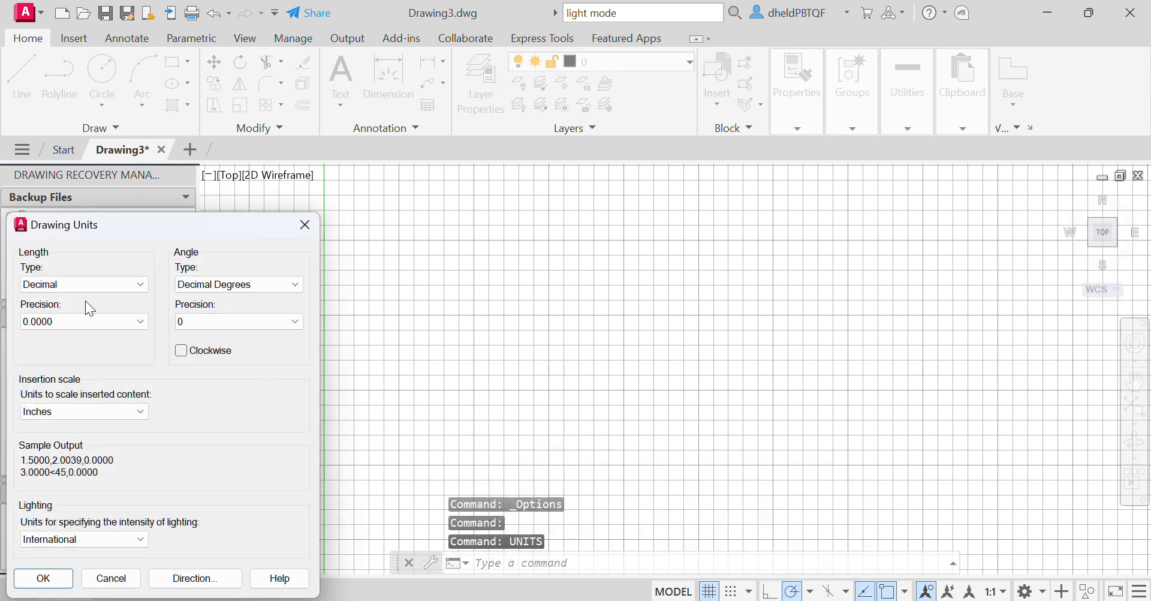
{"action": "left_click", "coordinate": [138, 411]}
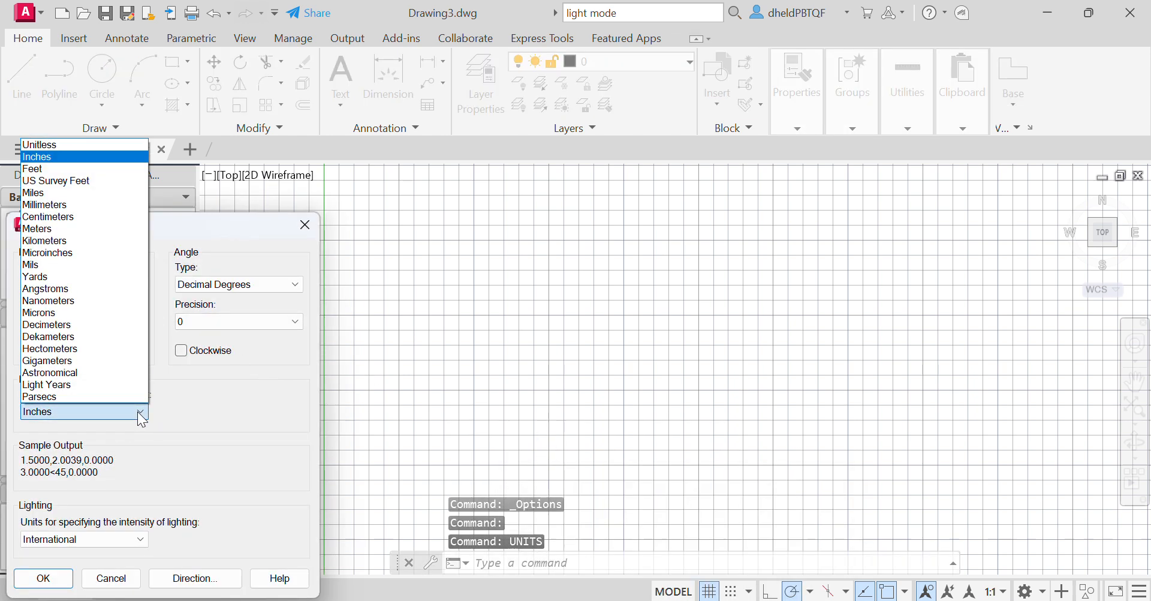
{"action": "left_click", "coordinate": [45, 206]}
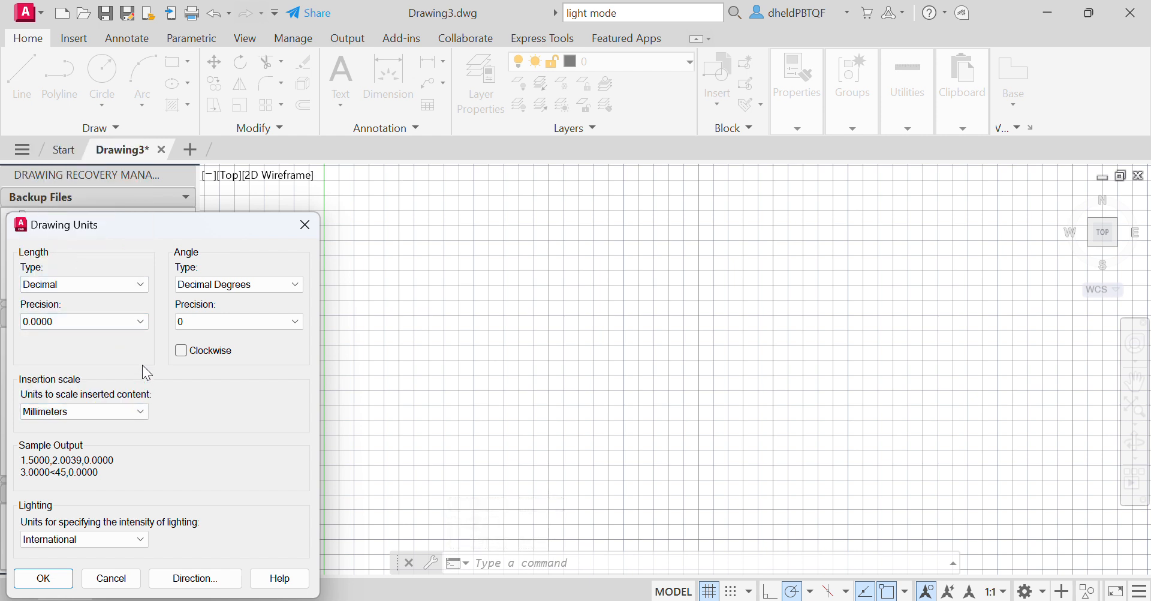
{"action": "left_click_drag", "start_coordinate": [173, 229], "coordinate": [313, 200]}
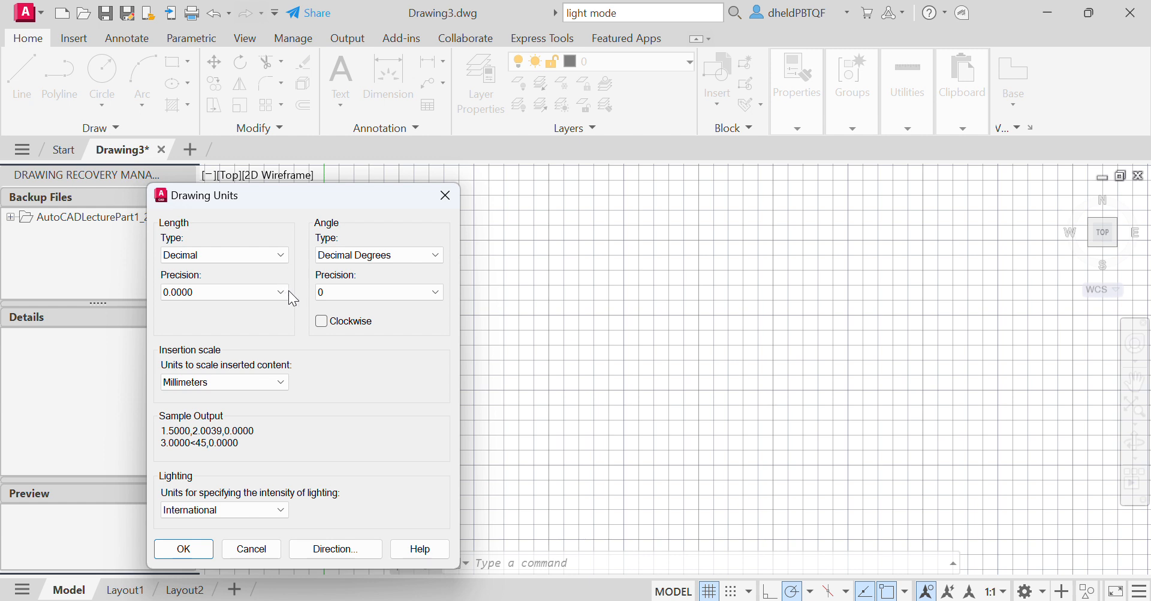
{"action": "left_click", "coordinate": [286, 292]}
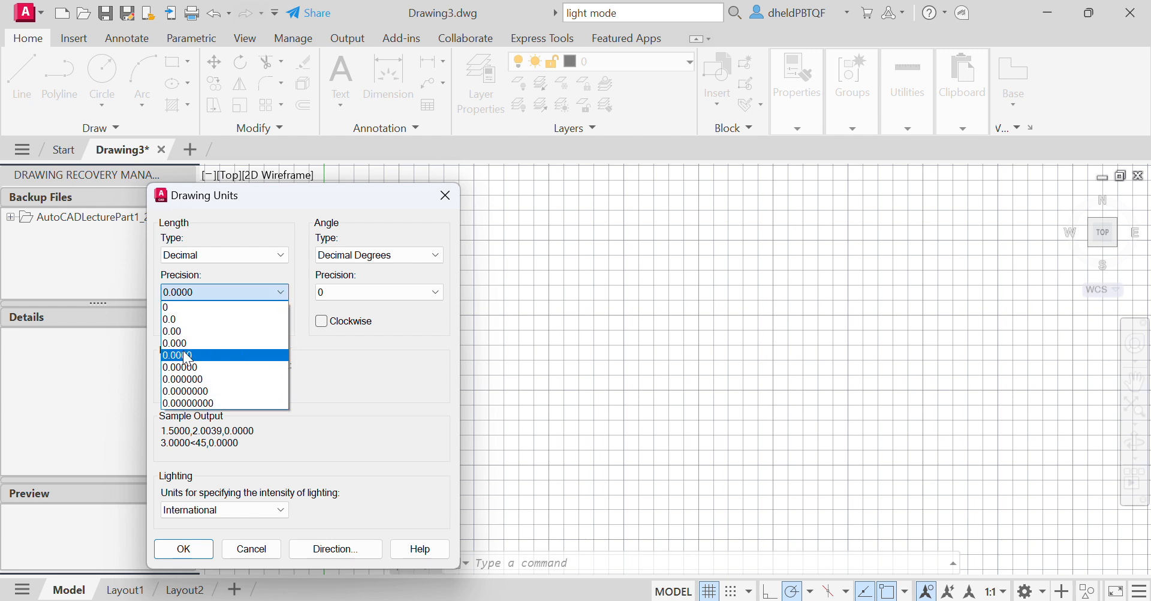
{"action": "left_click", "coordinate": [175, 317]}
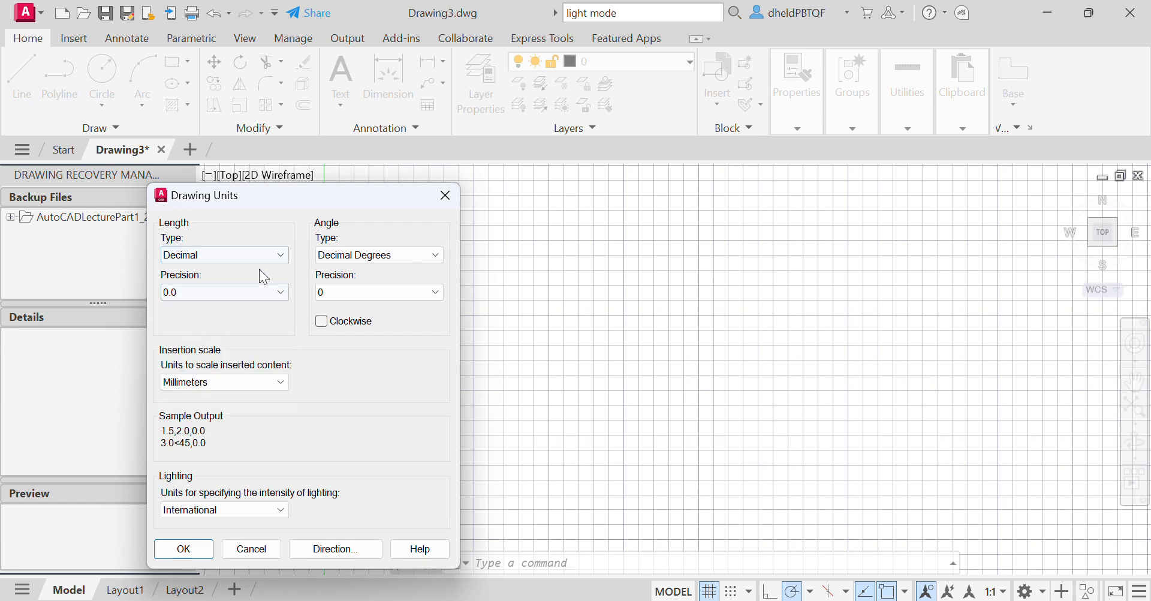
{"action": "left_click", "coordinate": [180, 550]}
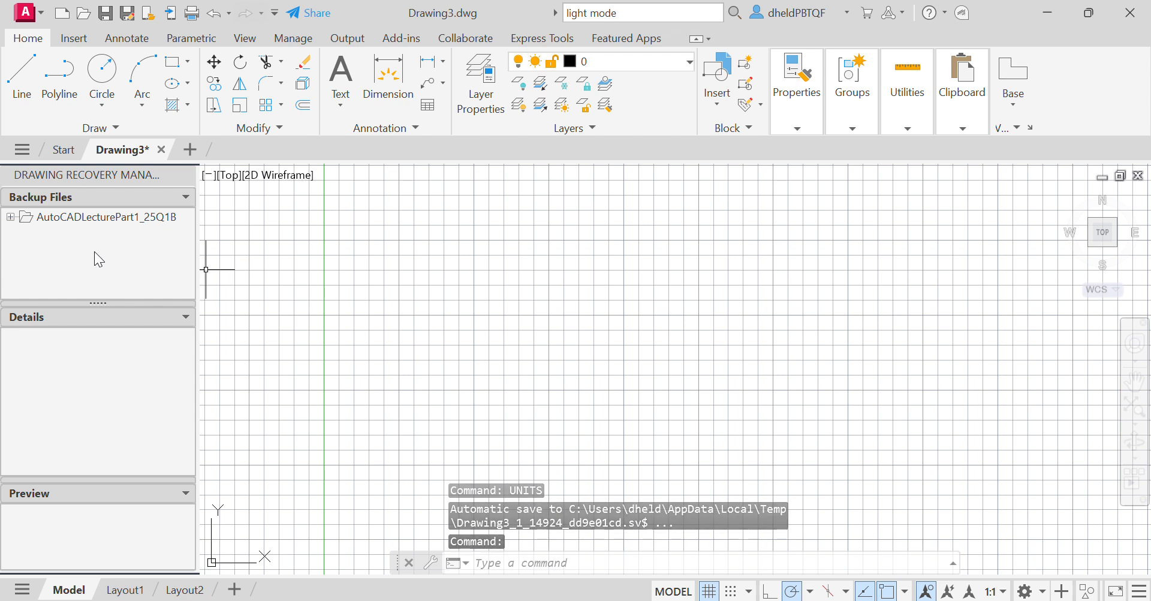
Step: Create a new layer named Centerline and set its color to green
{"action": "left_click", "coordinate": [510, 111]}
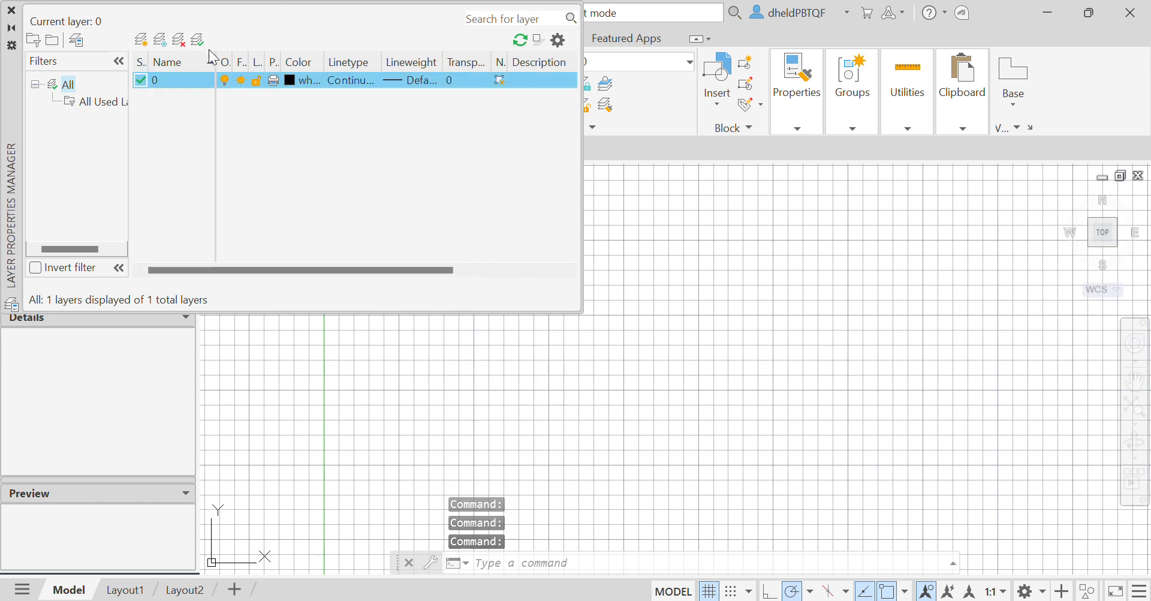
{"action": "left_click", "coordinate": [143, 43]}
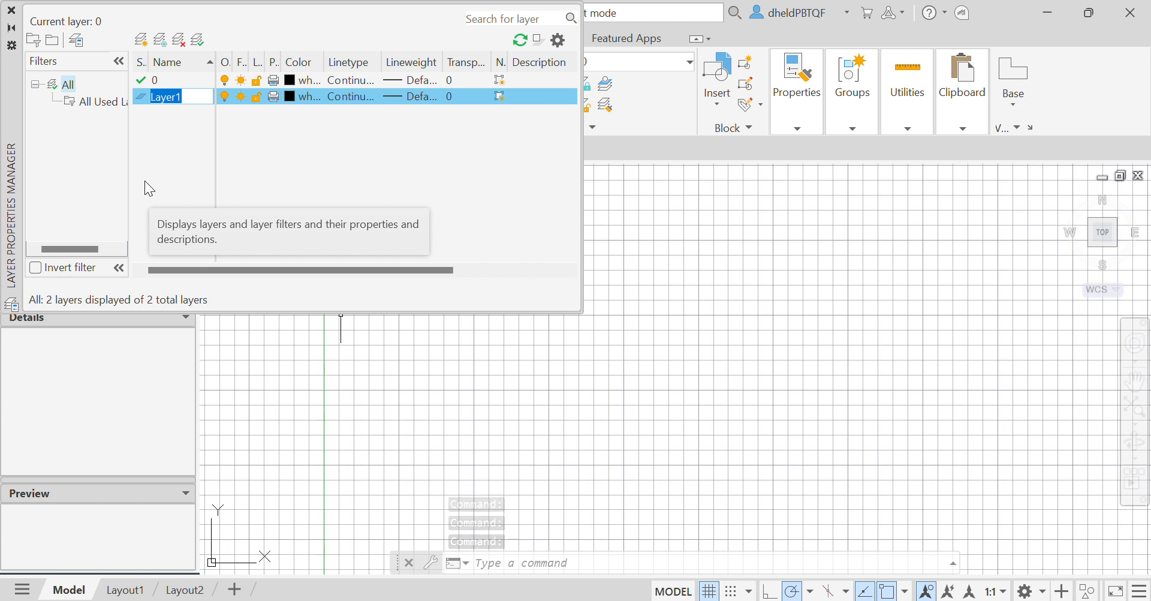
{"action": "type", "text": "Centerline"}
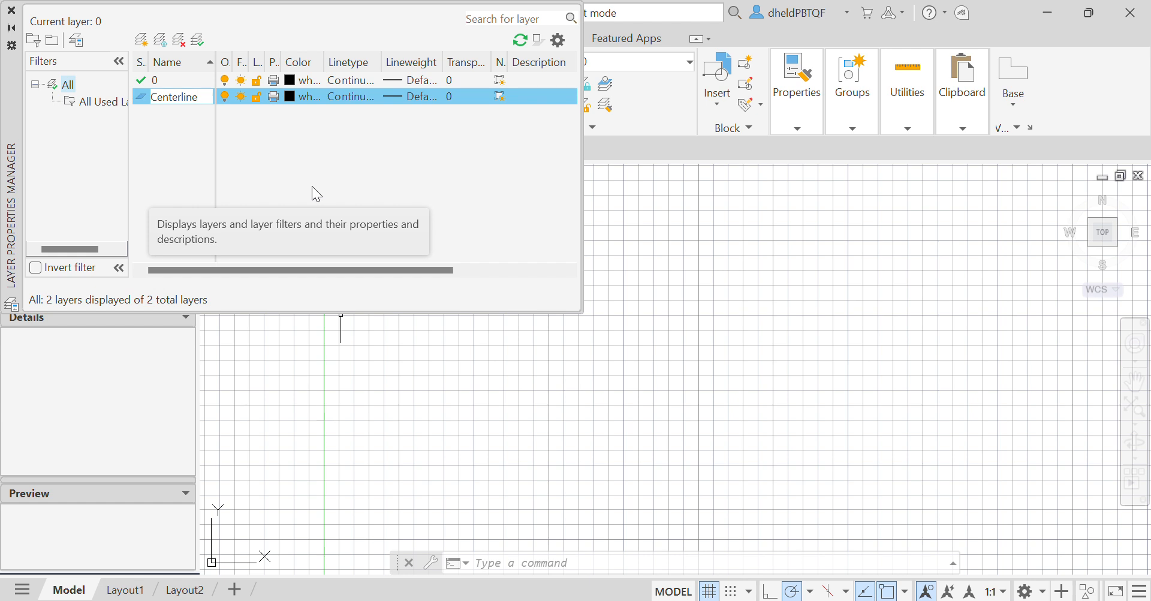
{"action": "left_click", "coordinate": [290, 96]}
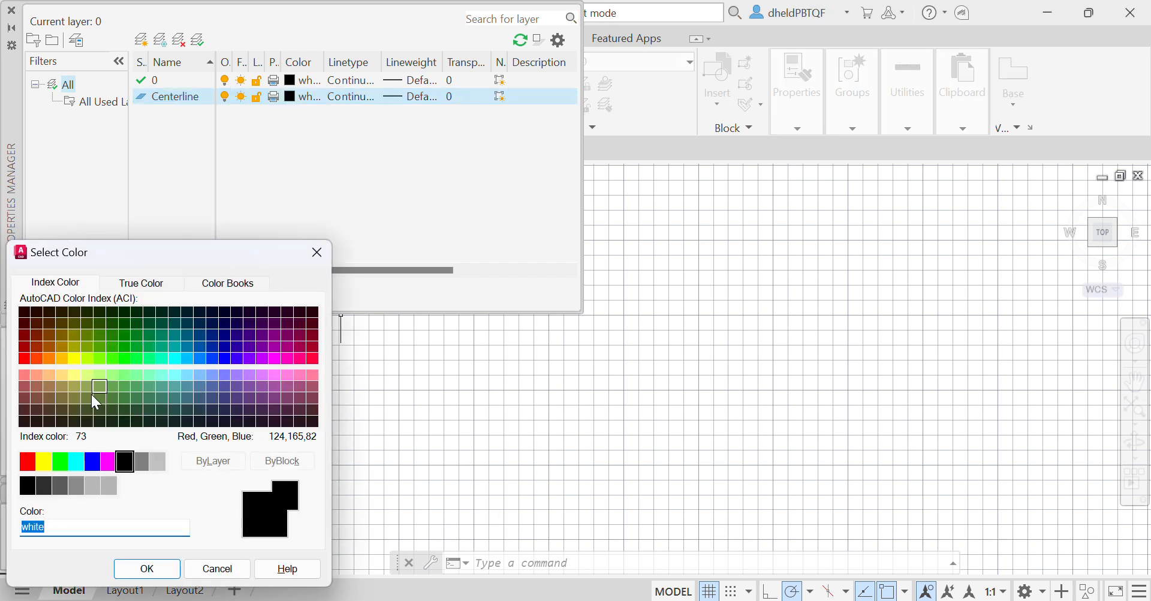
{"action": "left_click", "coordinate": [60, 461]}
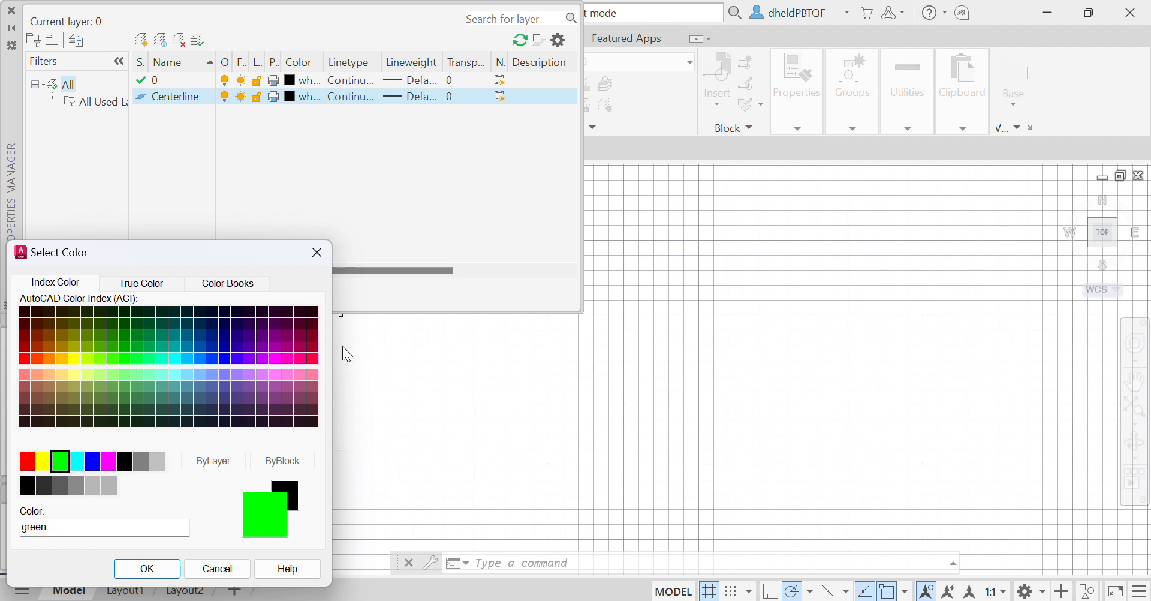
{"action": "left_click", "coordinate": [147, 568]}
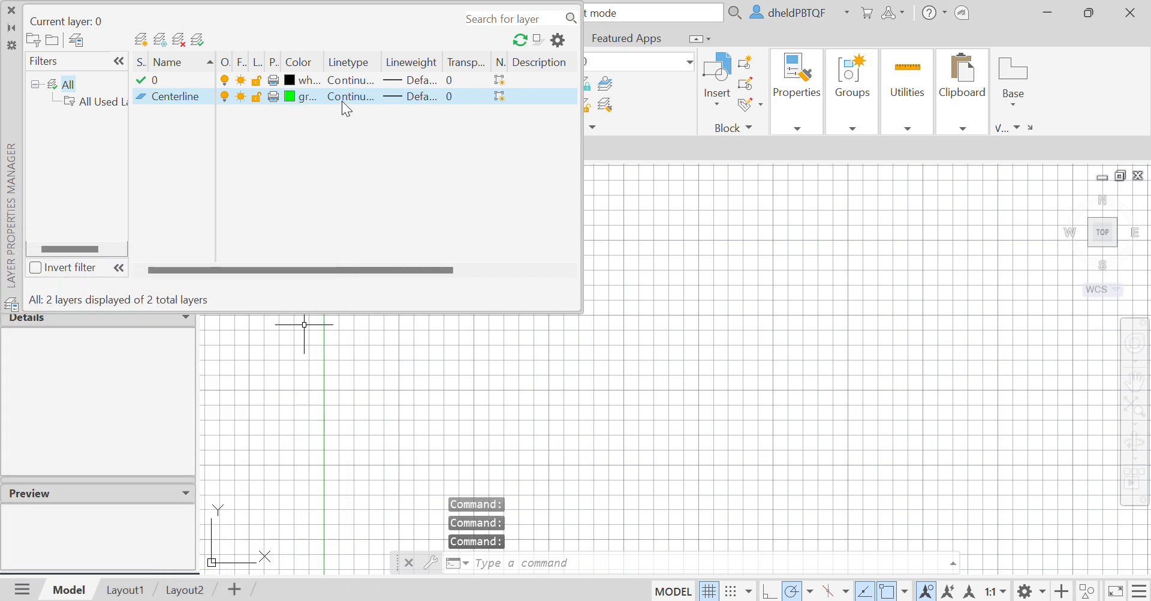
Step: Load the CENTER2 linetype from acad.lin and assign it to the Centerline layer
{"action": "left_click", "coordinate": [342, 99]}
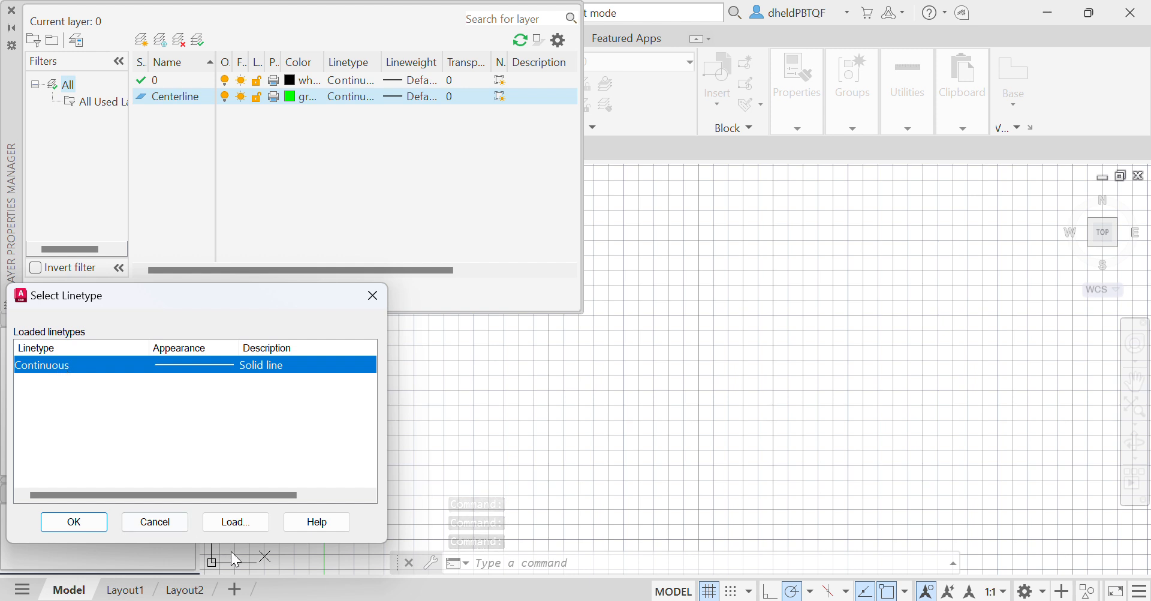
{"action": "left_click", "coordinate": [235, 521]}
{"action": "scroll", "coordinate": [198, 432], "scroll_direction": "down", "scroll_amount": 4}
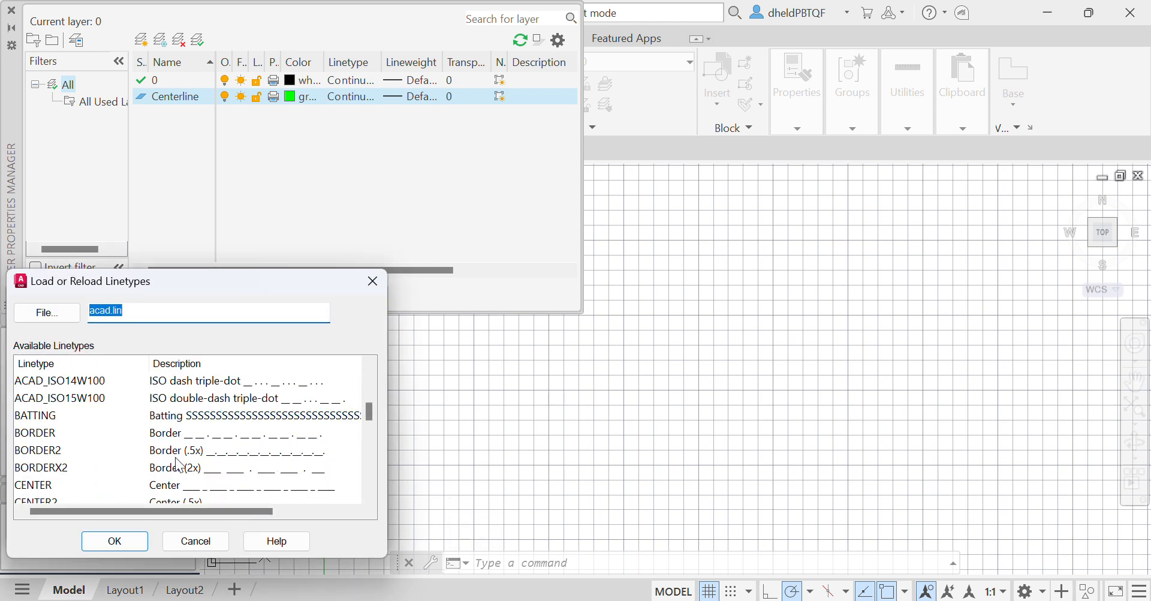
{"action": "scroll", "coordinate": [180, 466], "scroll_direction": "down", "scroll_amount": 6}
{"action": "scroll", "coordinate": [183, 467], "scroll_direction": "up", "scroll_amount": 3}
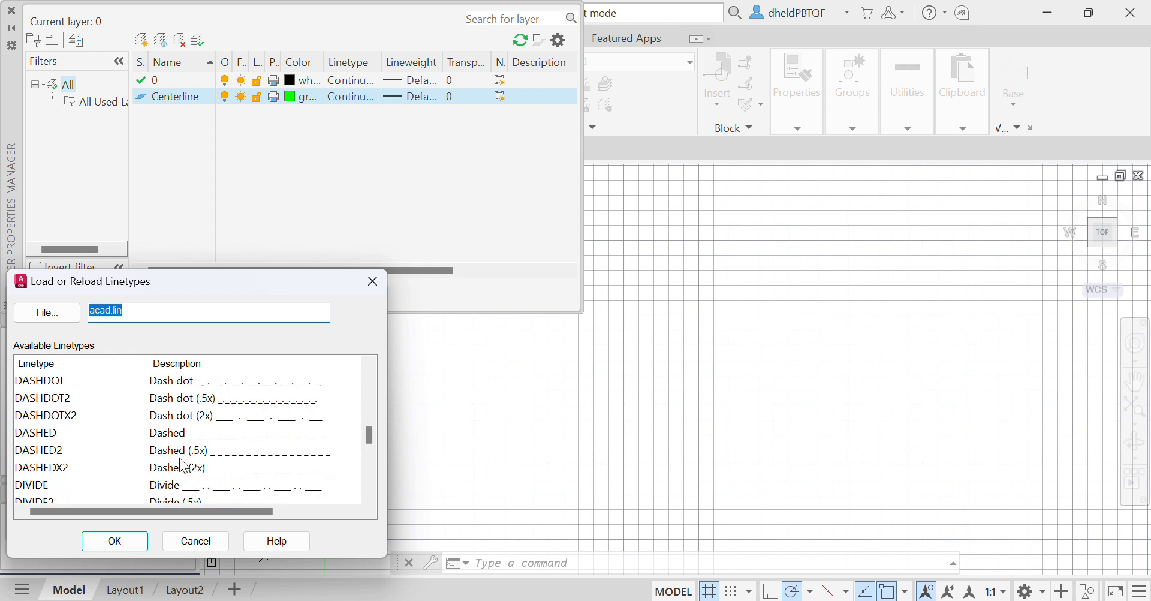
{"action": "scroll", "coordinate": [184, 466], "scroll_direction": "up", "scroll_amount": 4}
{"action": "scroll", "coordinate": [186, 466], "scroll_direction": "down", "scroll_amount": 2}
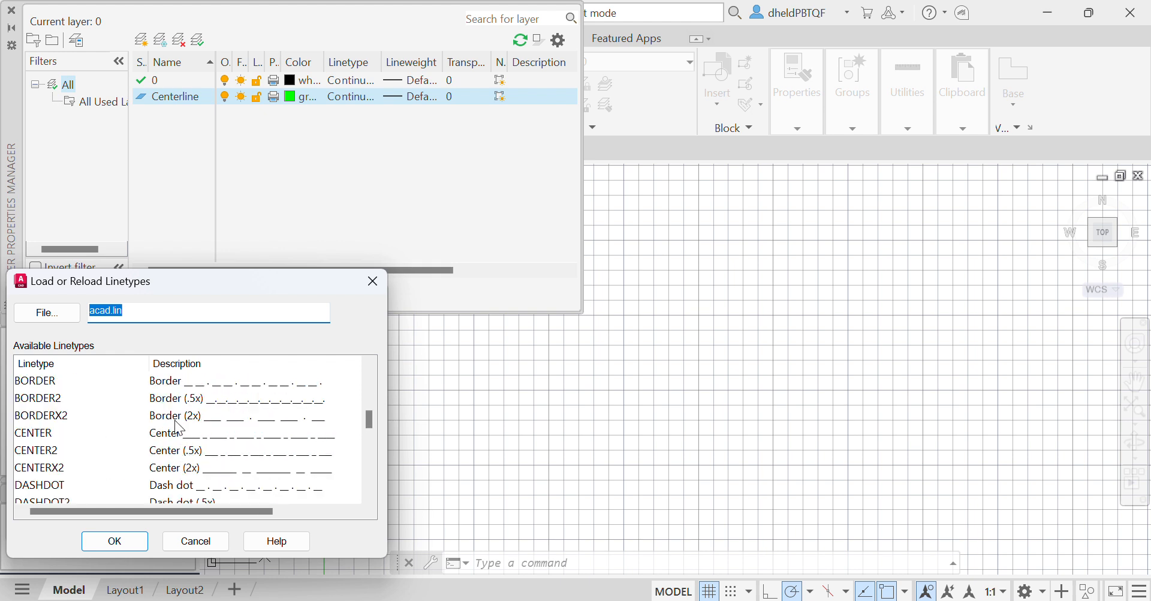
{"action": "left_click", "coordinate": [57, 451]}
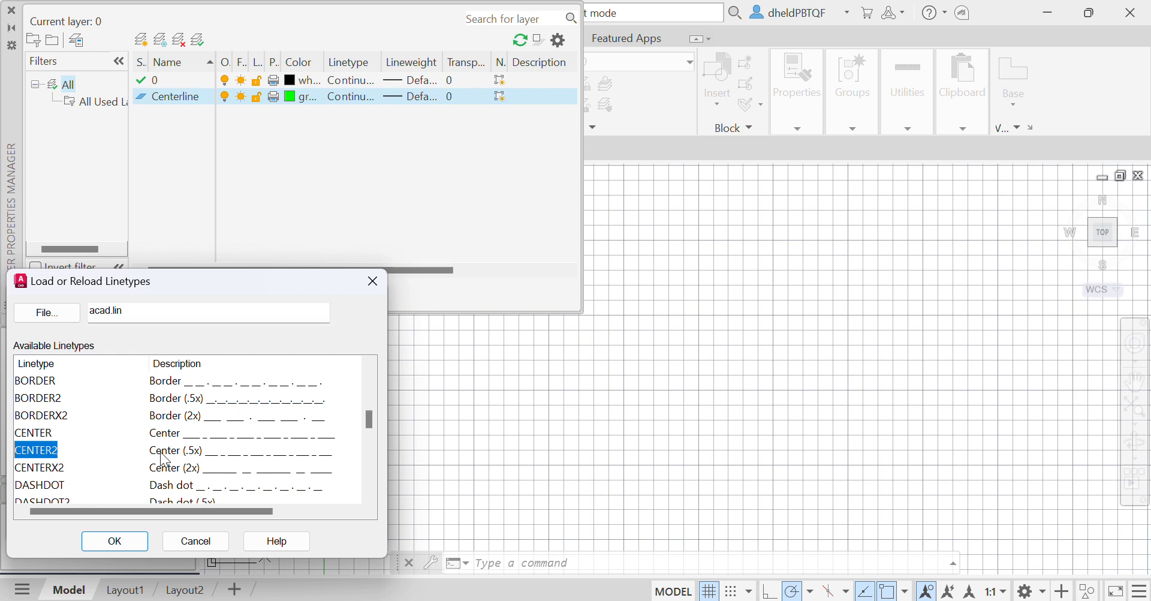
{"action": "left_click", "coordinate": [114, 541]}
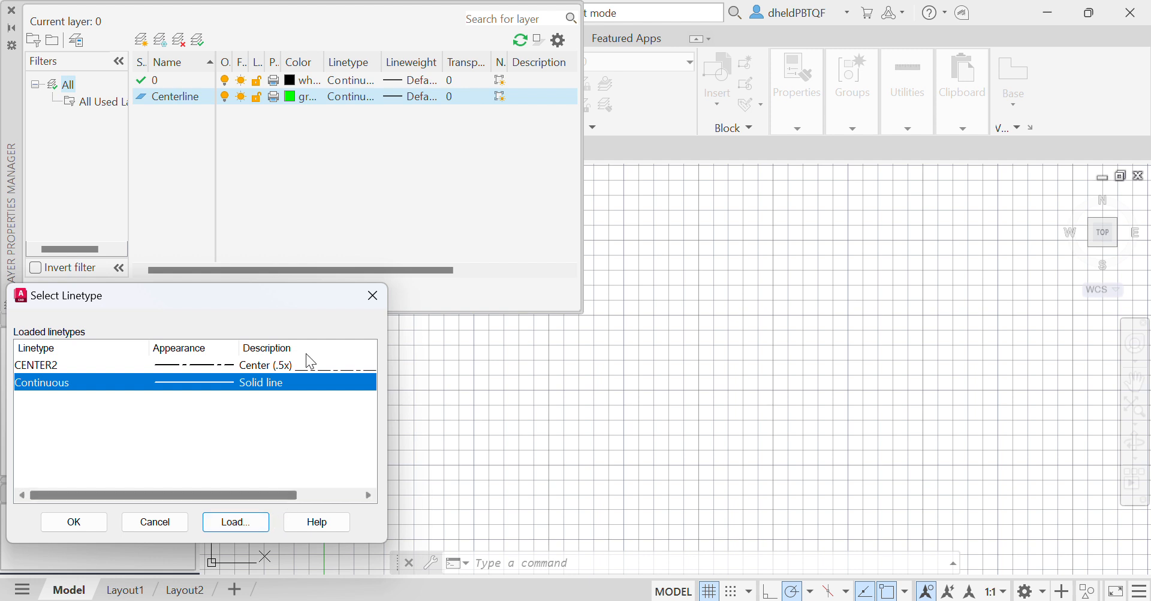
{"action": "left_click", "coordinate": [348, 150]}
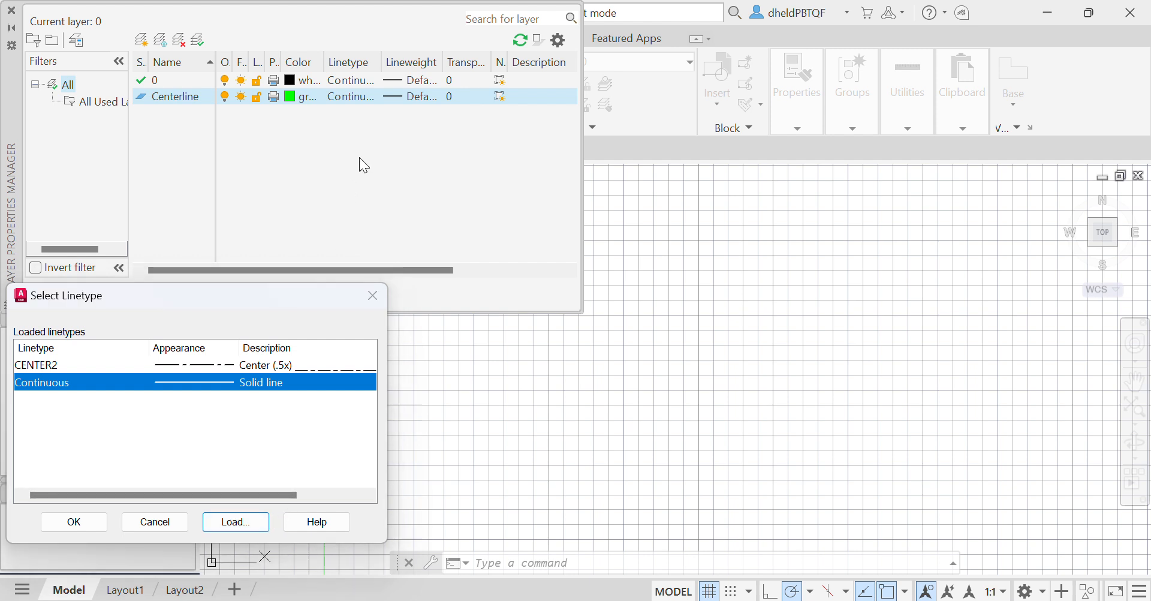
{"action": "left_click", "coordinate": [171, 364]}
{"action": "left_click", "coordinate": [75, 523]}
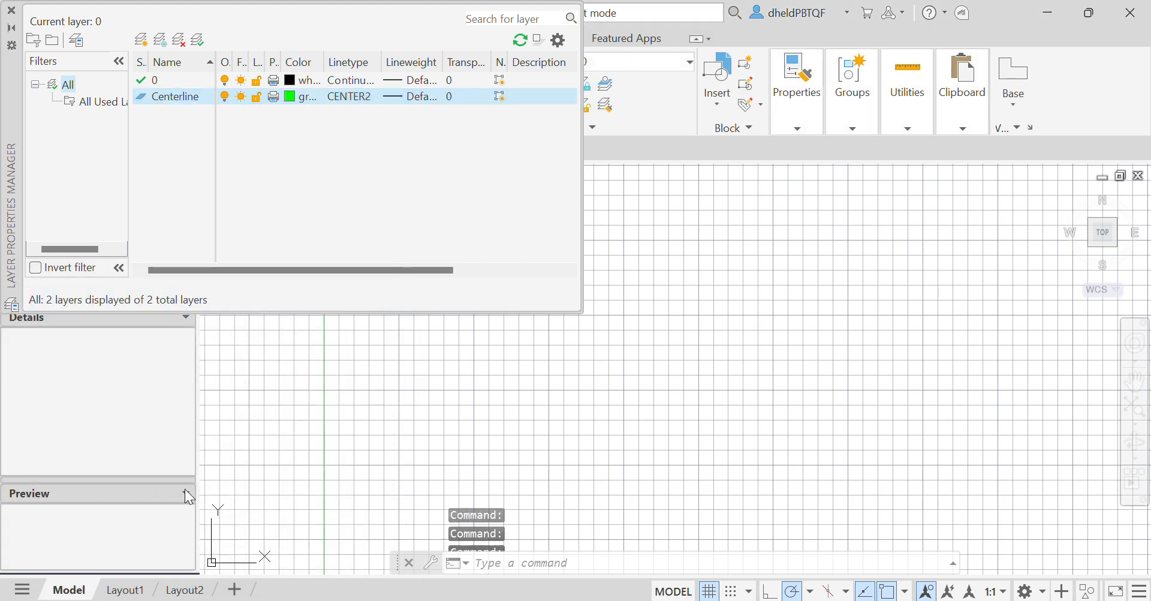
Step: Set the lineweight of the Centerline layer to 0.15 mm
{"action": "left_click", "coordinate": [421, 99]}
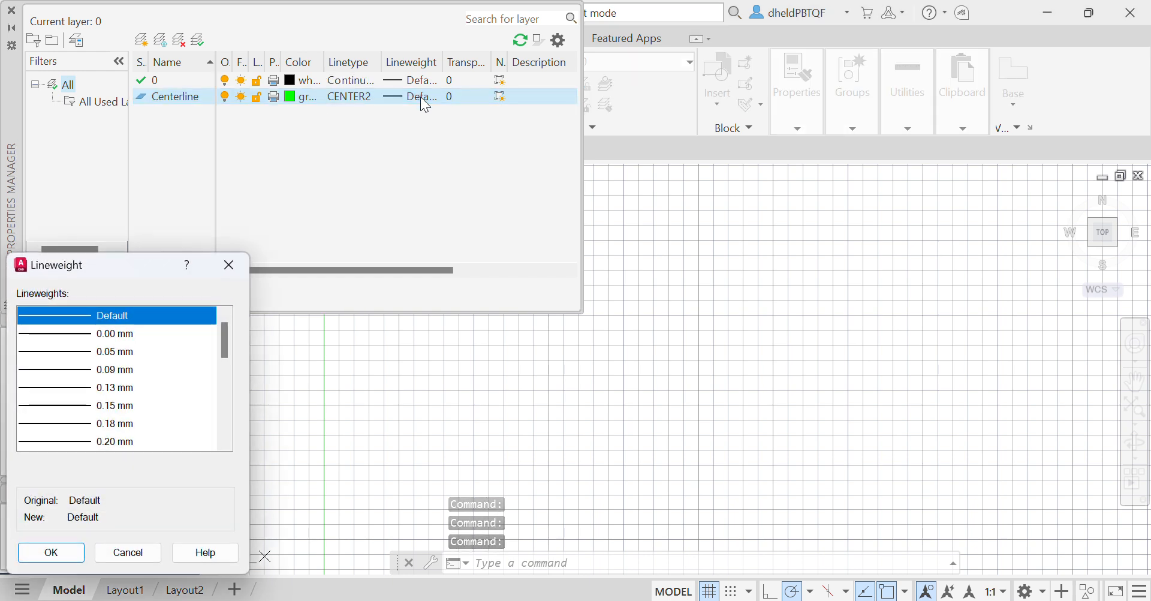
{"action": "left_click", "coordinate": [111, 406]}
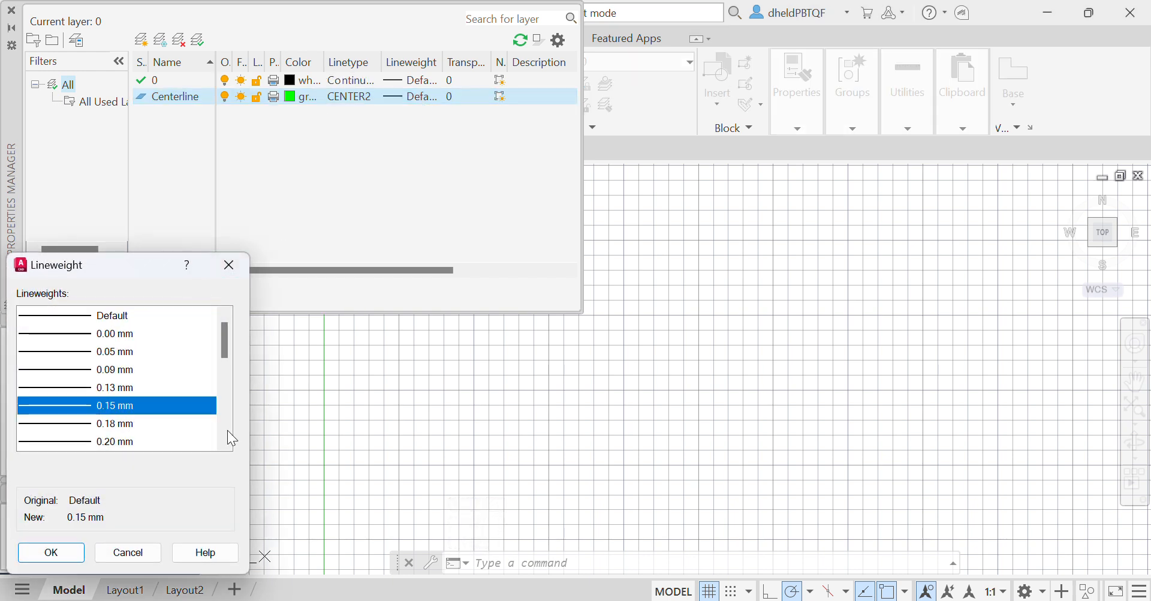
{"action": "left_click", "coordinate": [50, 553]}
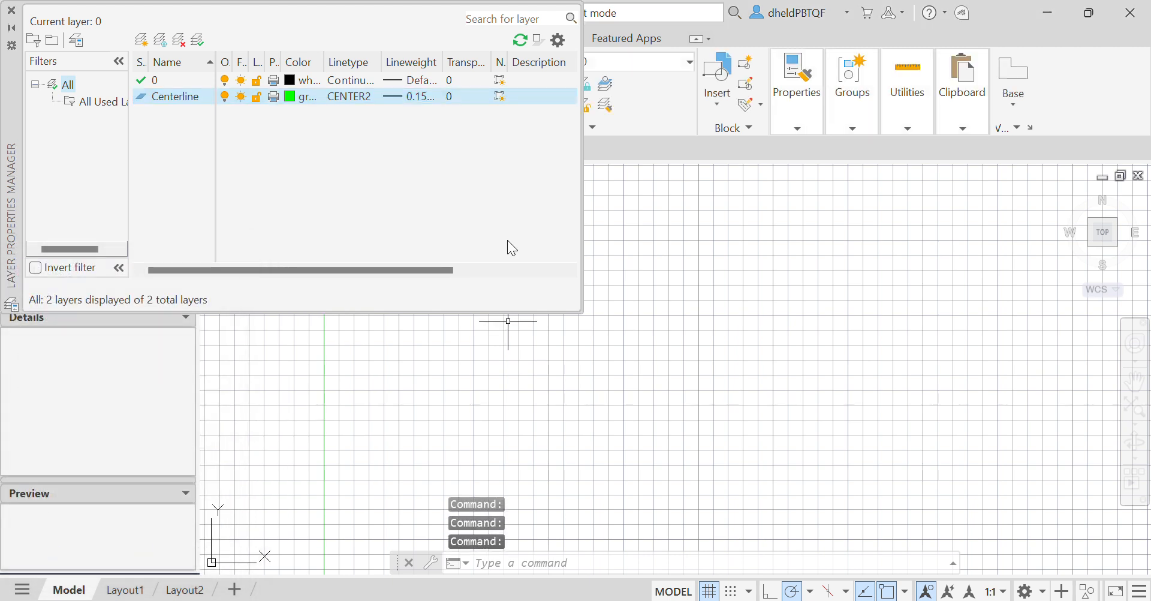
{"action": "left_click_drag", "start_coordinate": [383, 270], "coordinate": [252, 293]}
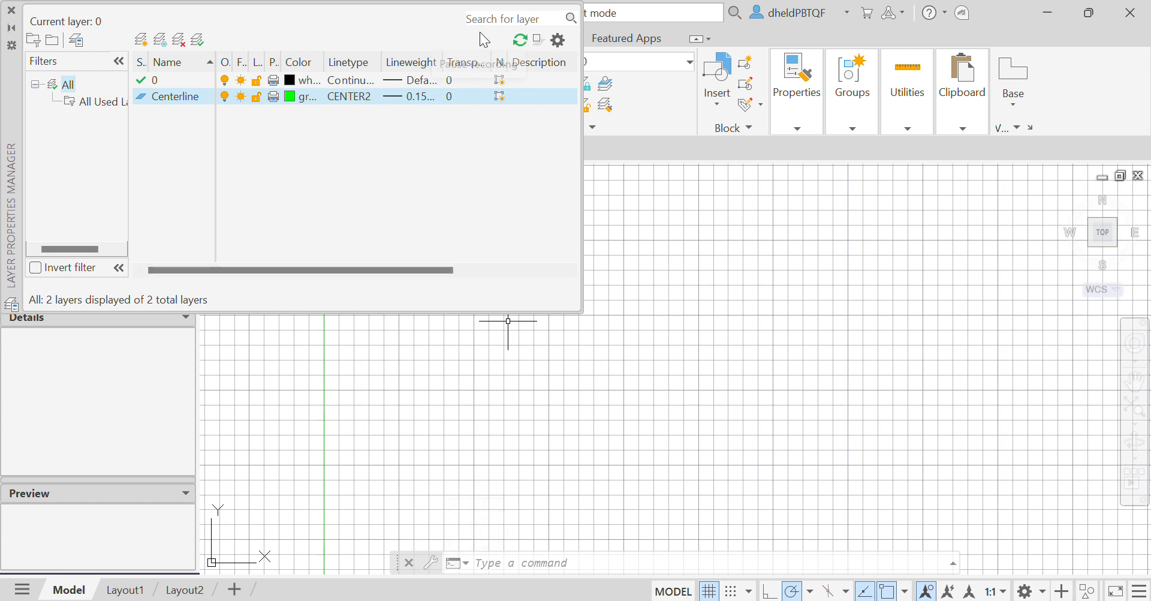
Step: Change the lineweight of the Centerline layer to 0.30 mm
{"action": "left_click", "coordinate": [414, 97]}
{"action": "scroll", "coordinate": [132, 397], "scroll_direction": "down", "scroll_amount": 2}
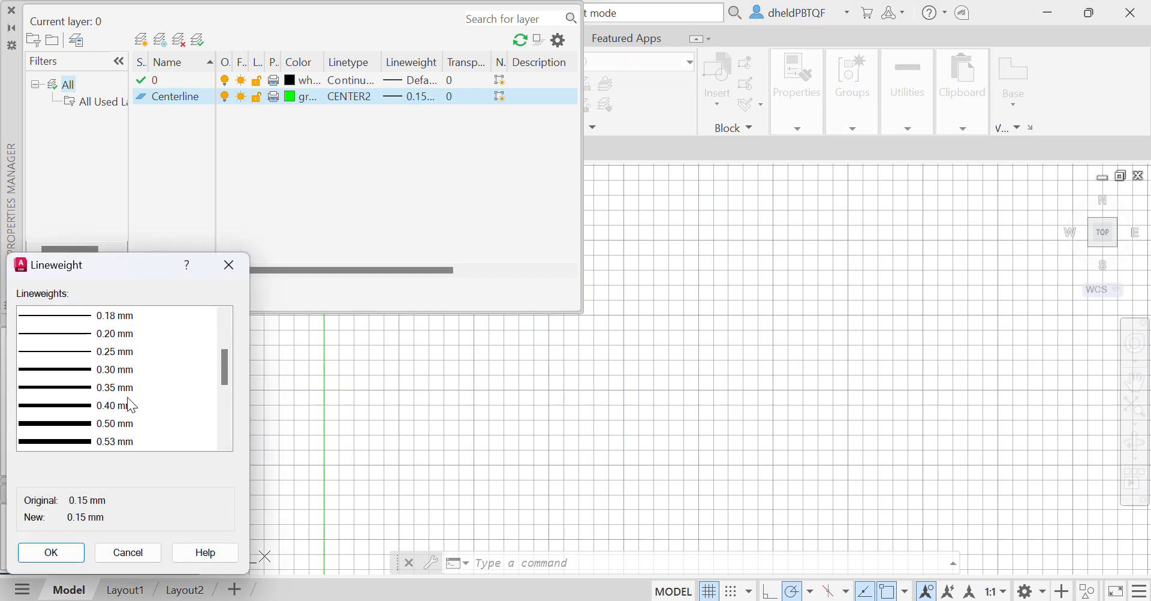
{"action": "left_click", "coordinate": [106, 369]}
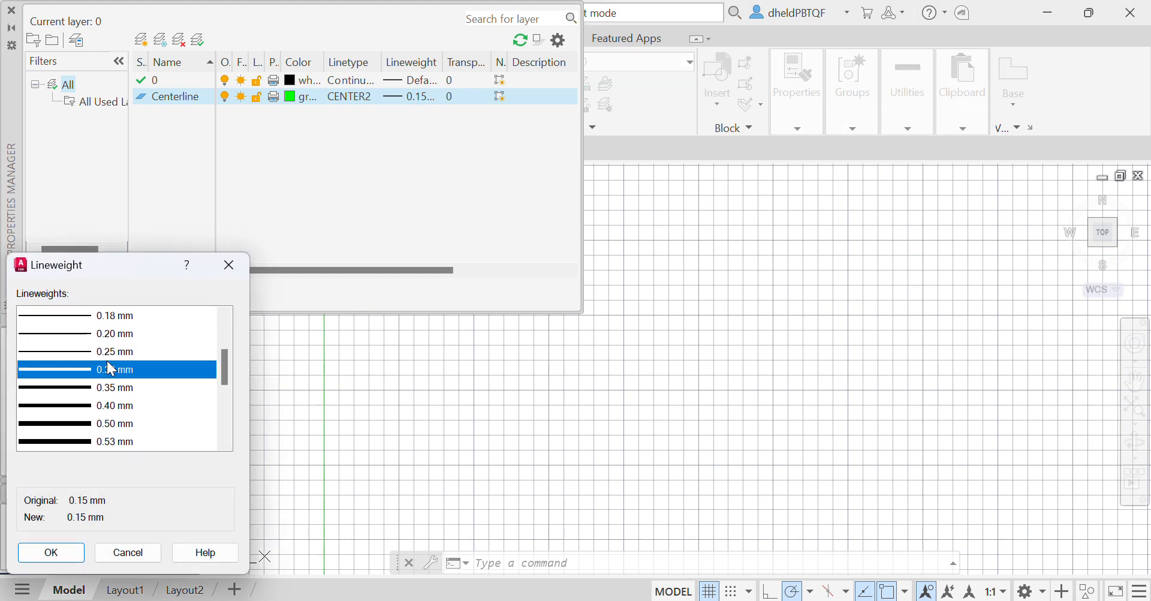
{"action": "left_click", "coordinate": [44, 557]}
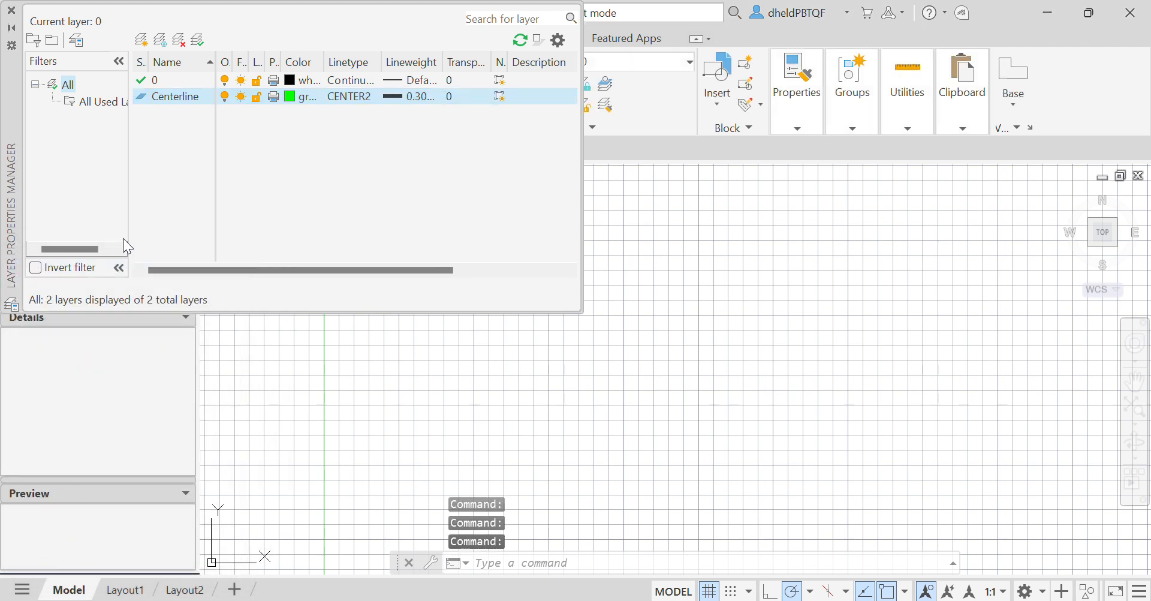
Step: Create a new layer named Construction and set its color to cyan
{"action": "left_click", "coordinate": [140, 40]}
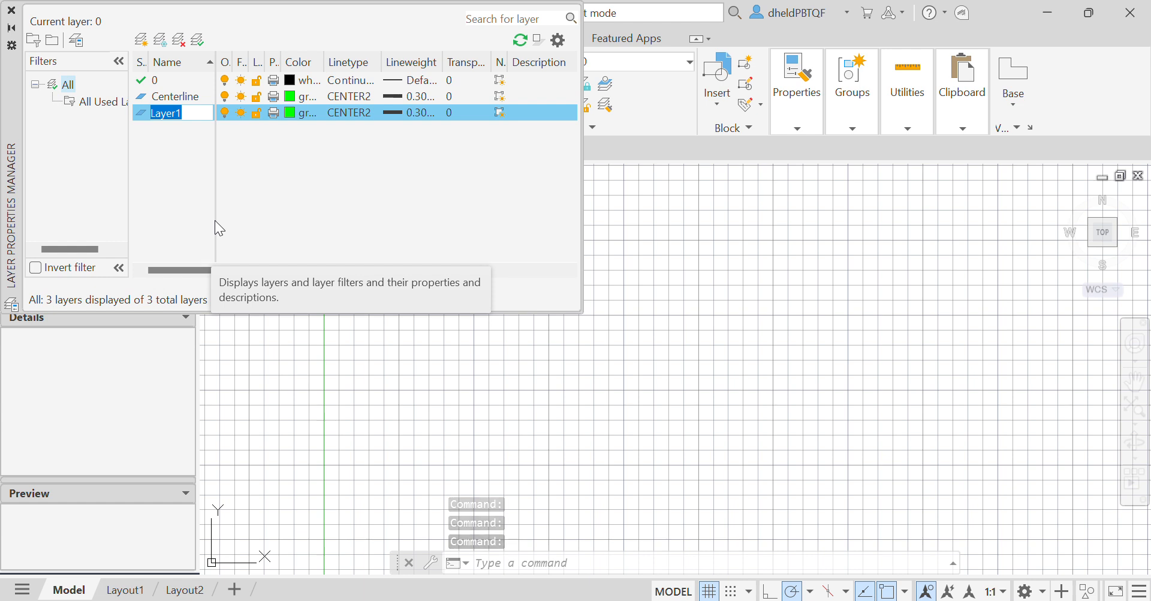
{"action": "type", "text": "Construction"}
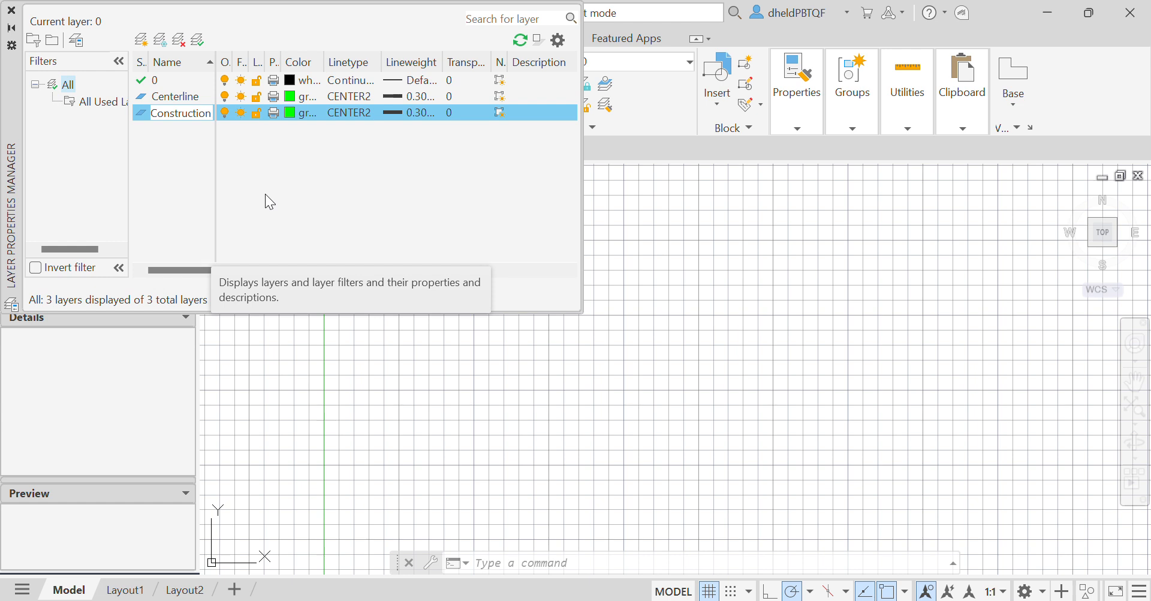
{"action": "left_click", "coordinate": [299, 113]}
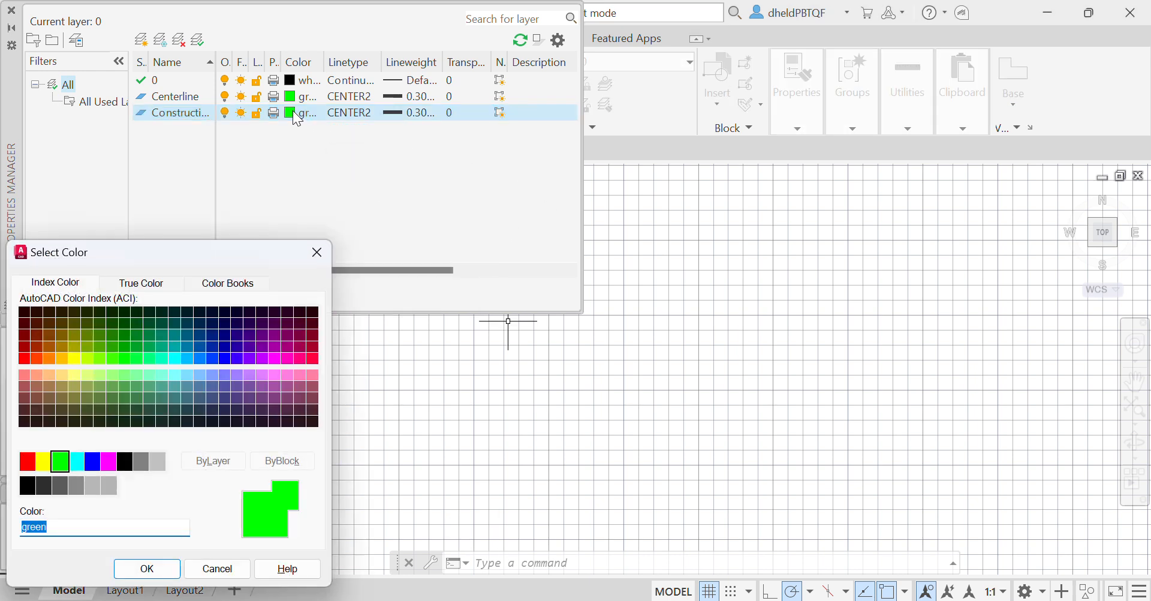
{"action": "left_click", "coordinate": [75, 462]}
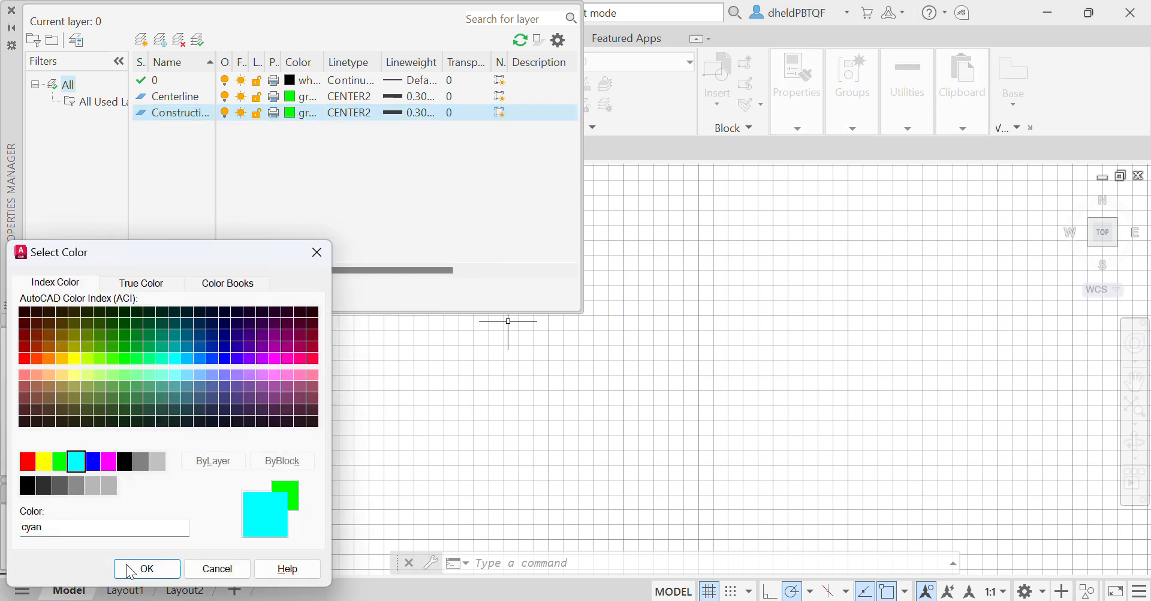
{"action": "left_click", "coordinate": [147, 569]}
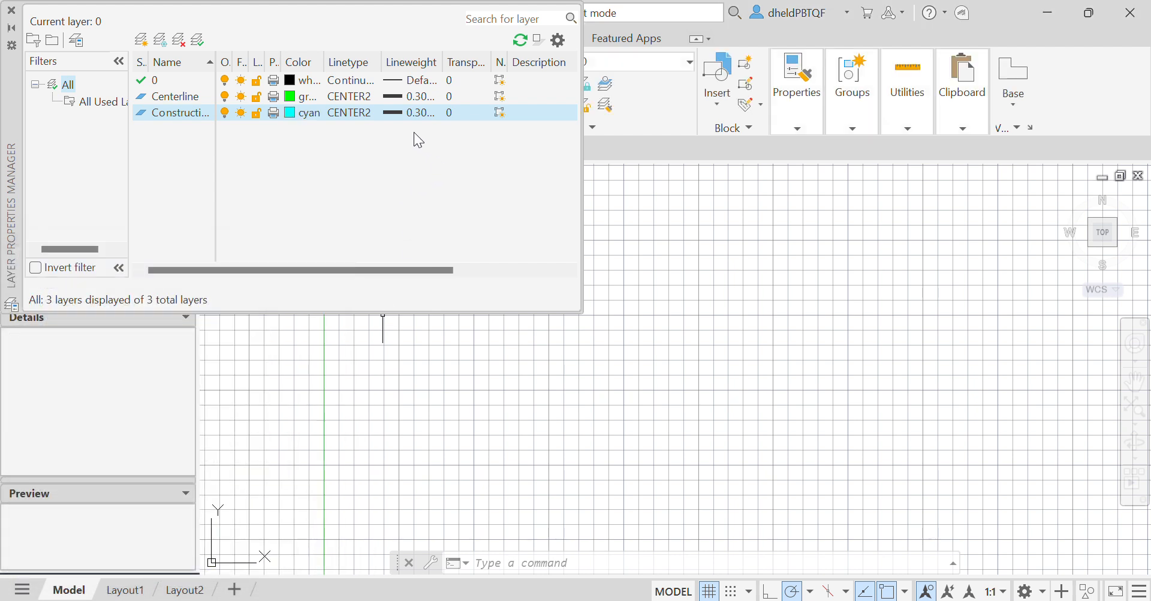
Step: Set the lineweight of the Construction layer to 0.15 mm
{"action": "left_click", "coordinate": [409, 113]}
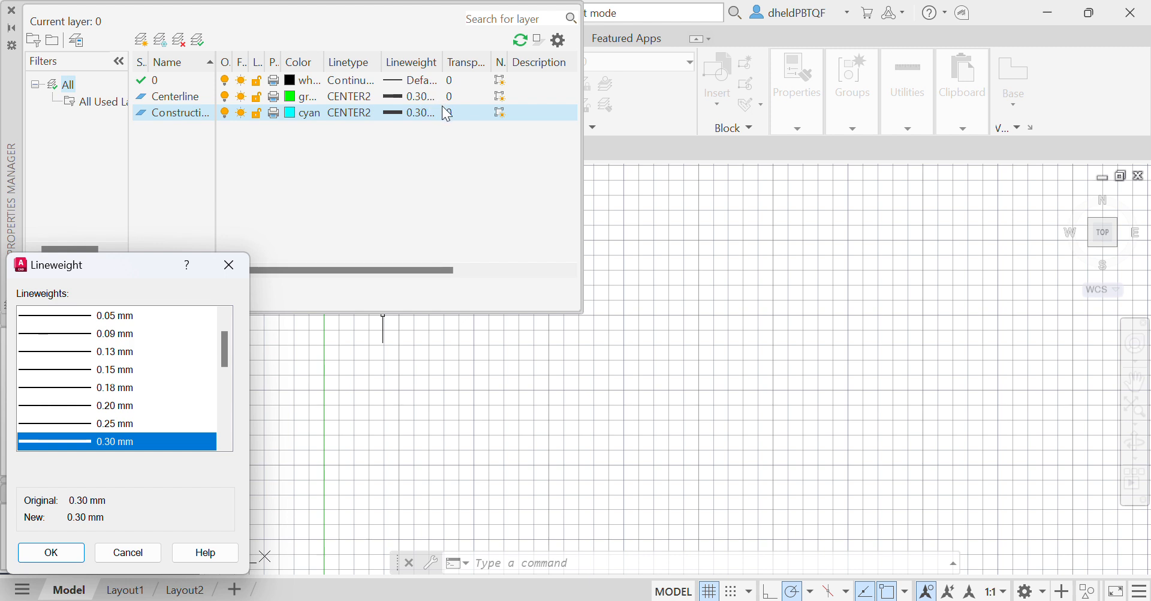
{"action": "left_click", "coordinate": [99, 370]}
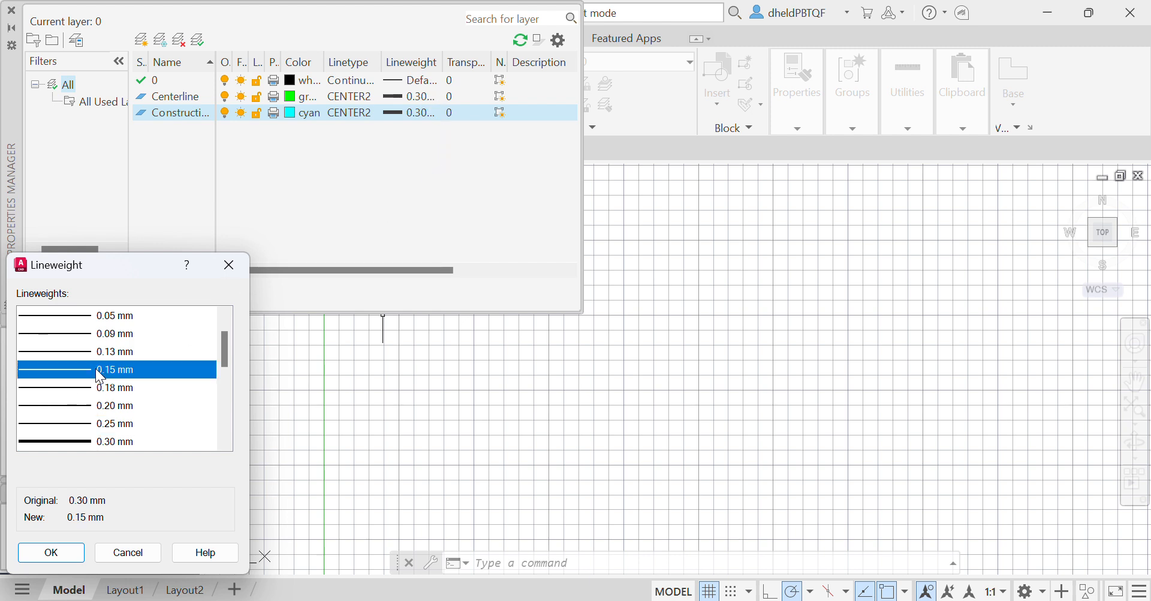
{"action": "left_click", "coordinate": [56, 549]}
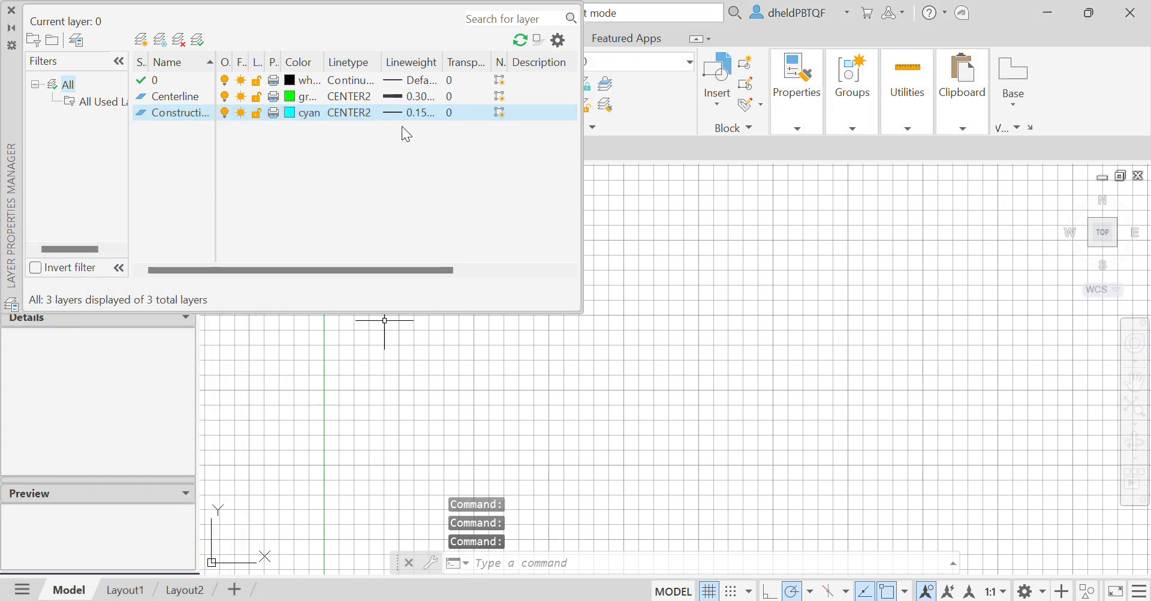
Step: Create a new layer named Dimension and assign the Continuous linetype to the Construction layer
{"action": "left_click", "coordinate": [142, 40]}
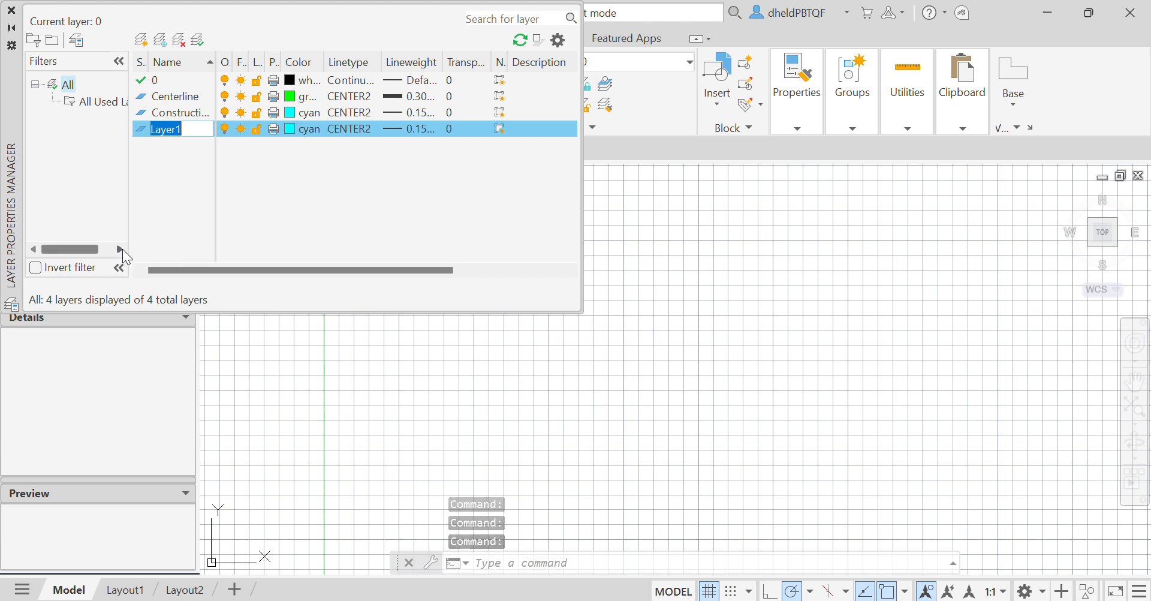
{"action": "type", "text": "Dimension"}
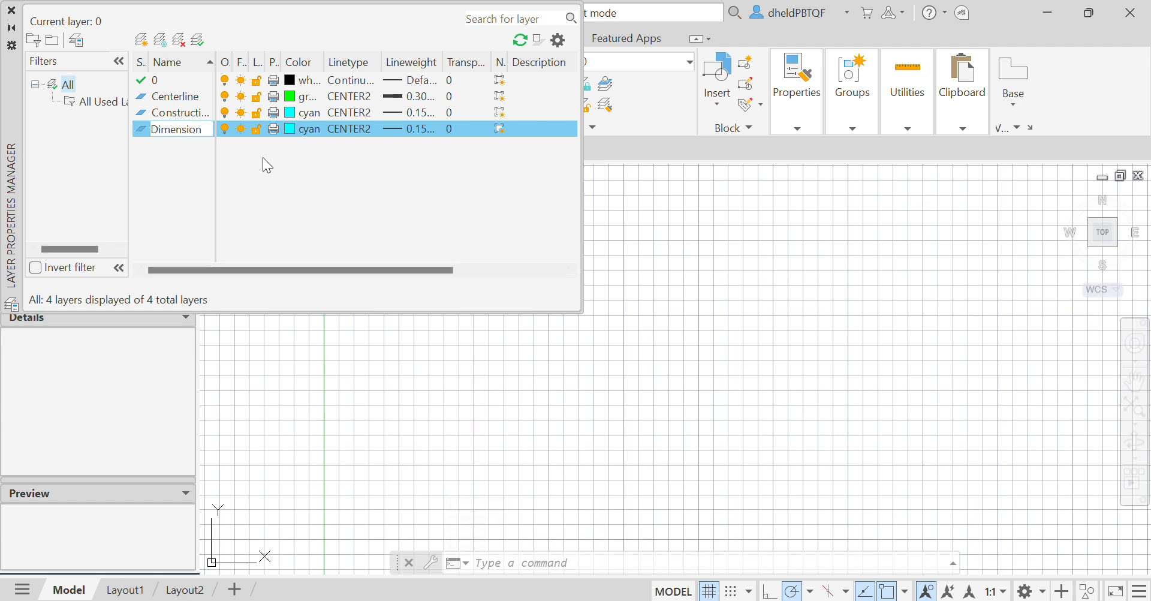
{"action": "left_click", "coordinate": [358, 118]}
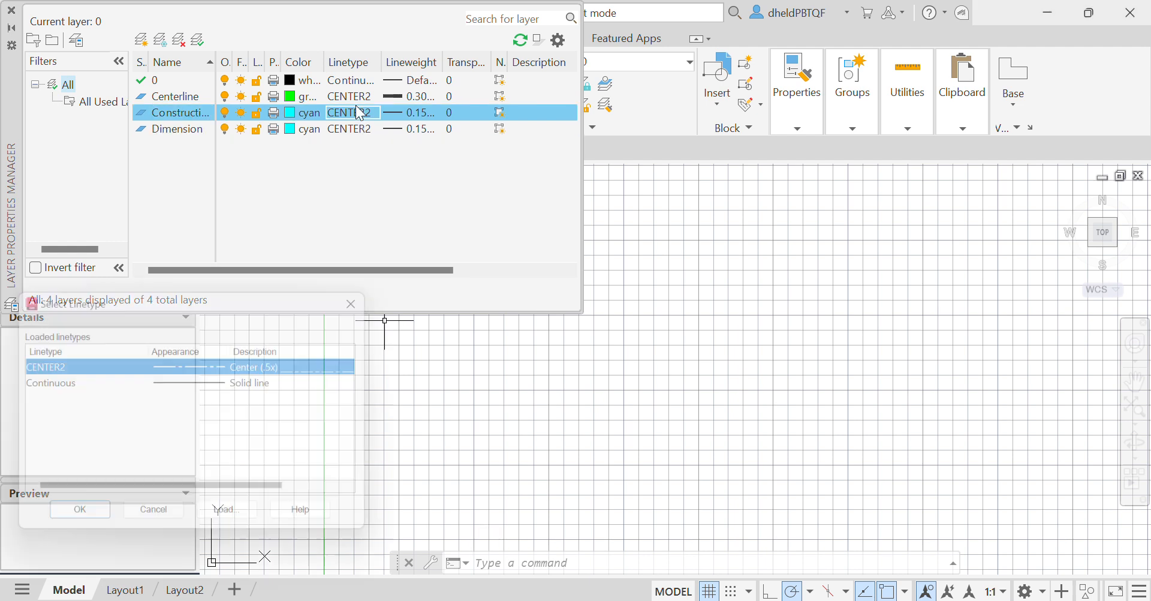
{"action": "left_click", "coordinate": [45, 383]}
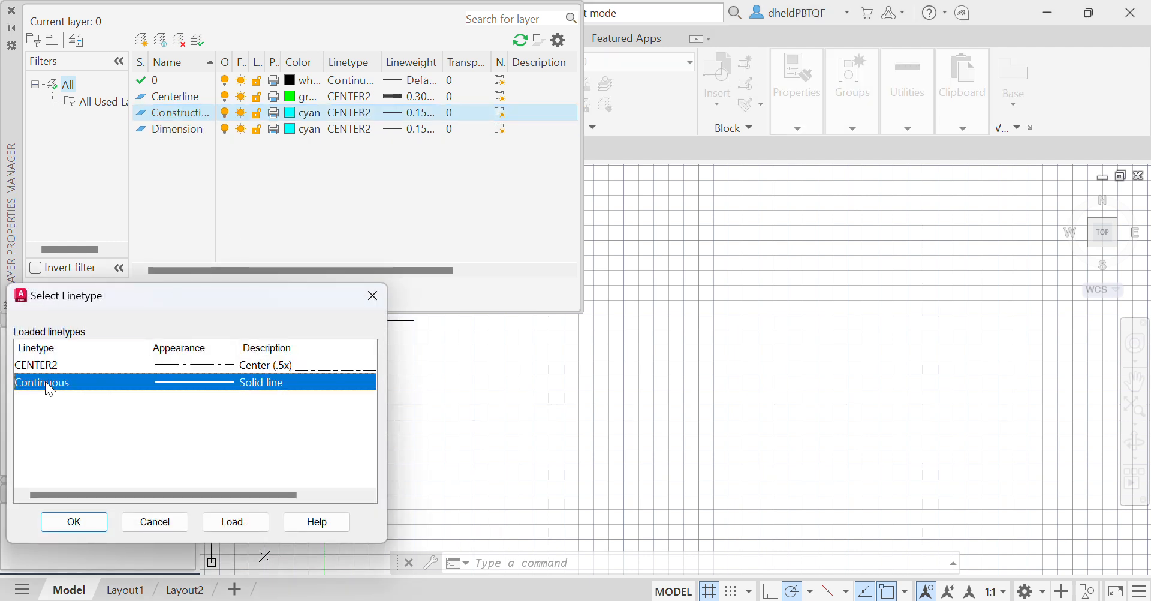
{"action": "left_click", "coordinate": [50, 365]}
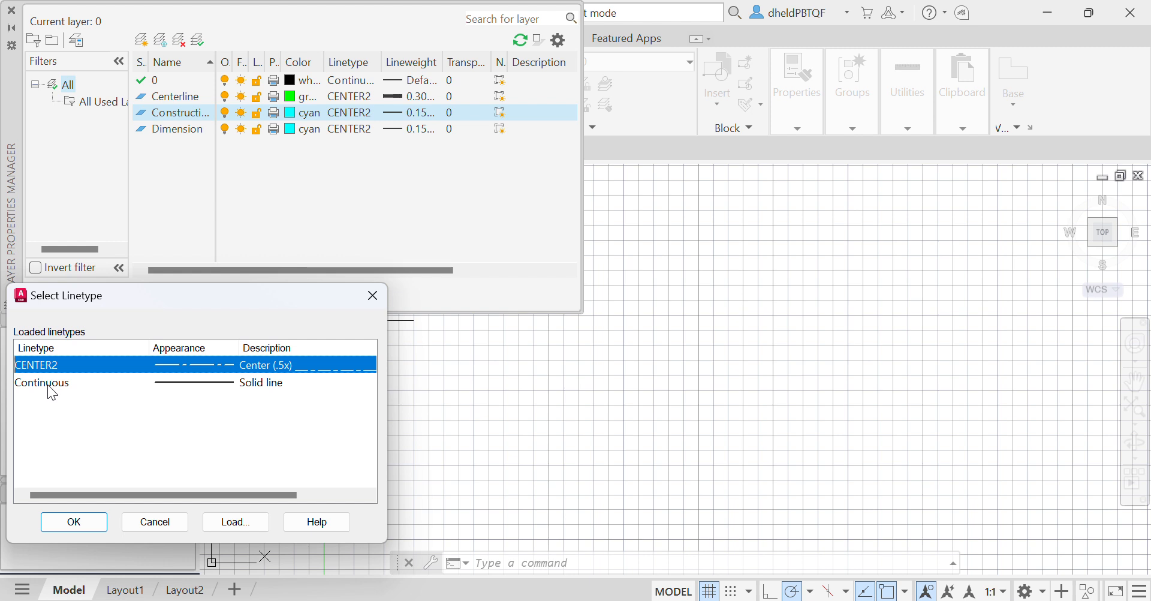
{"action": "left_click", "coordinate": [48, 383]}
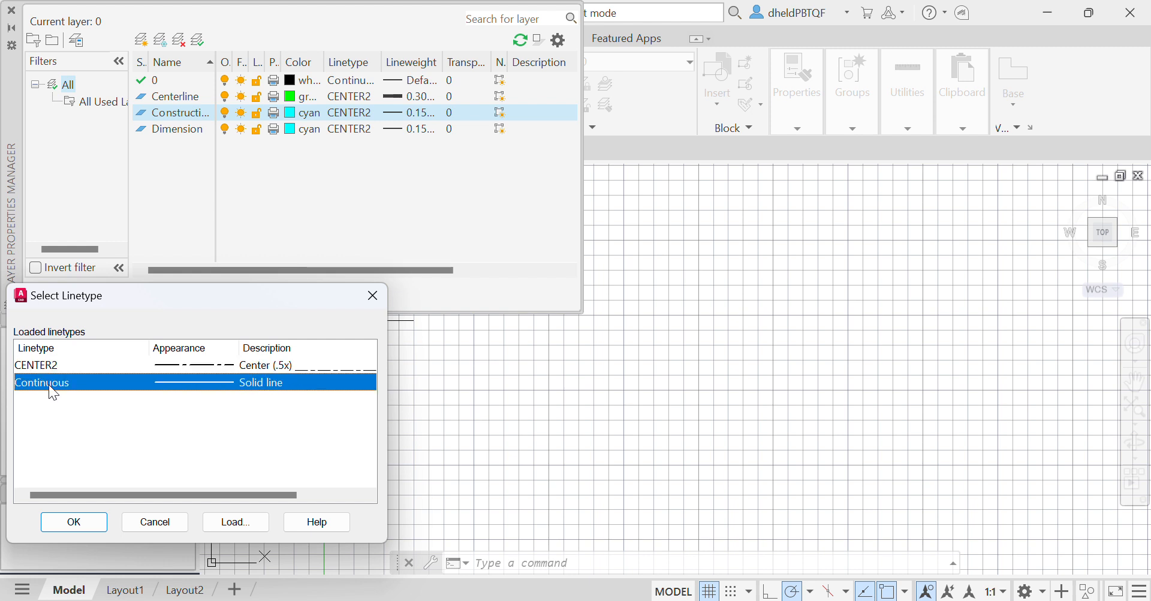
{"action": "left_click", "coordinate": [74, 522]}
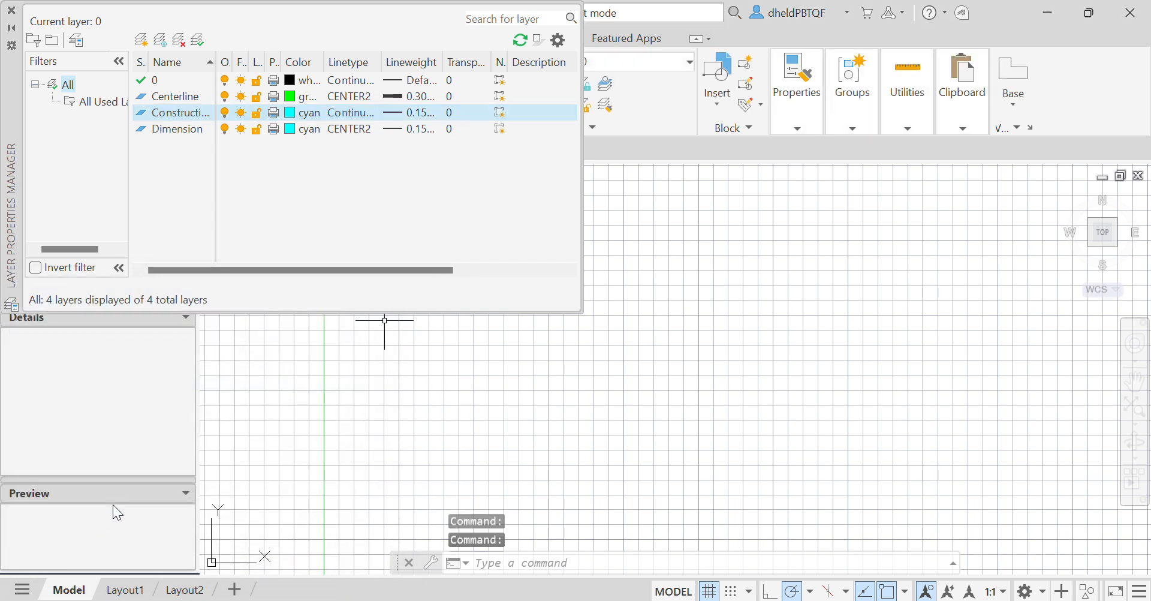
Step: Assign the Continuous linetype to the Dimension layer and set its color to red
{"action": "left_click", "coordinate": [352, 129]}
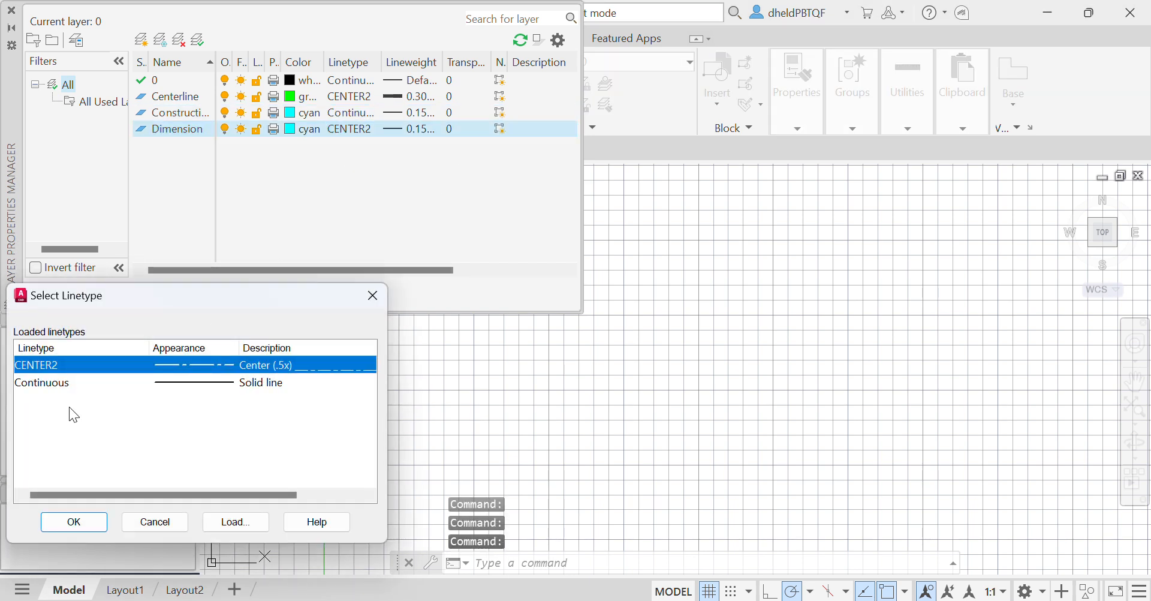
{"action": "left_click", "coordinate": [58, 382]}
{"action": "left_click", "coordinate": [73, 522]}
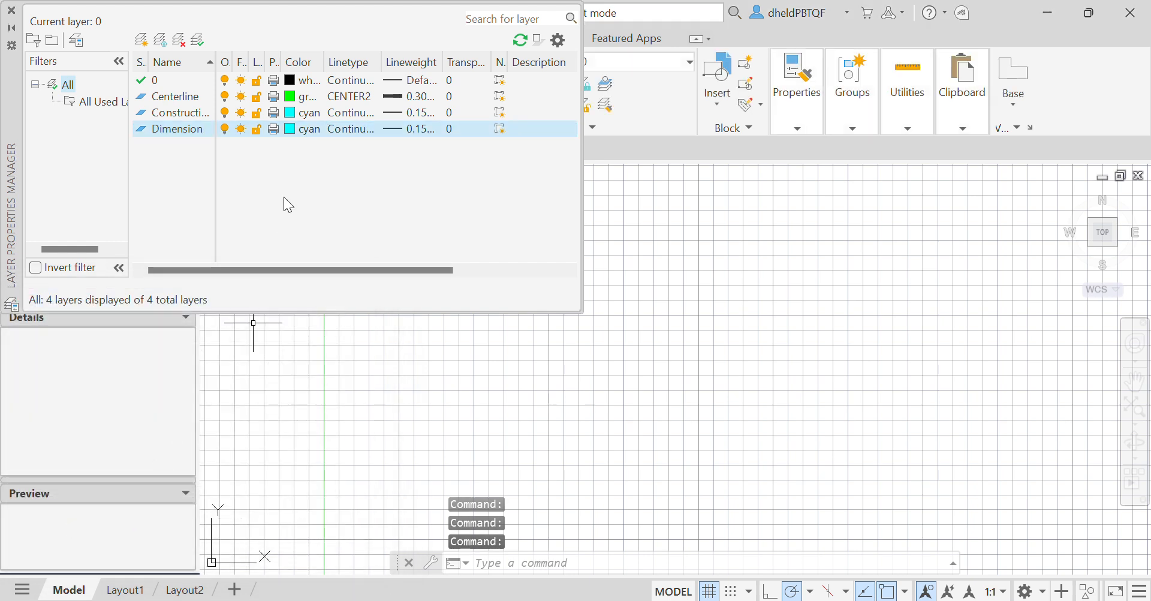
{"action": "left_click", "coordinate": [290, 130]}
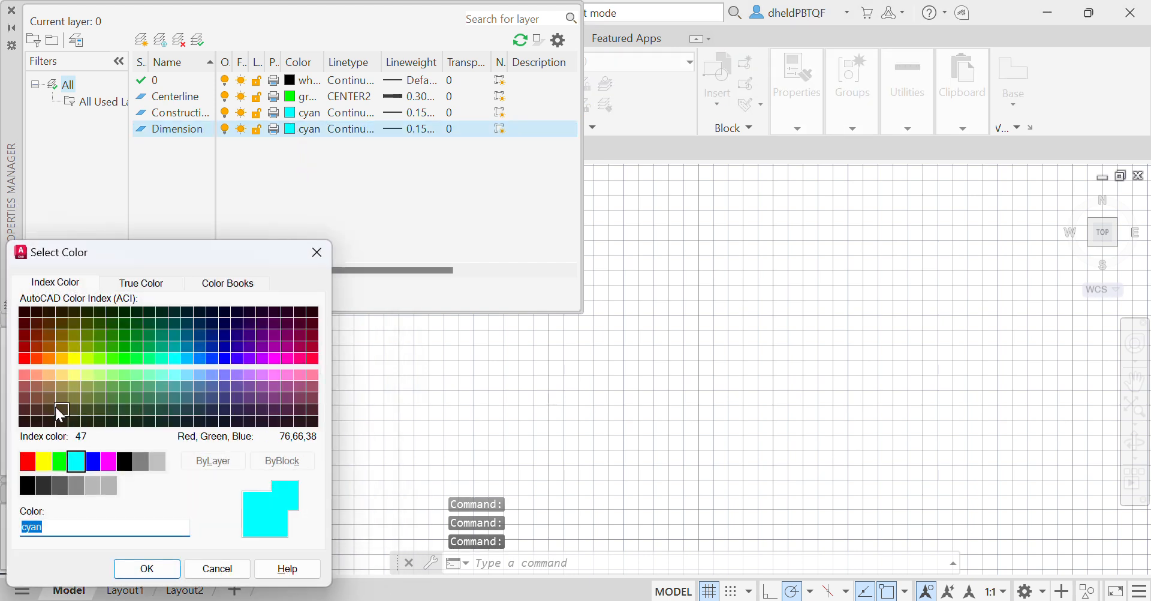
{"action": "left_click", "coordinate": [26, 461]}
{"action": "left_click", "coordinate": [146, 568]}
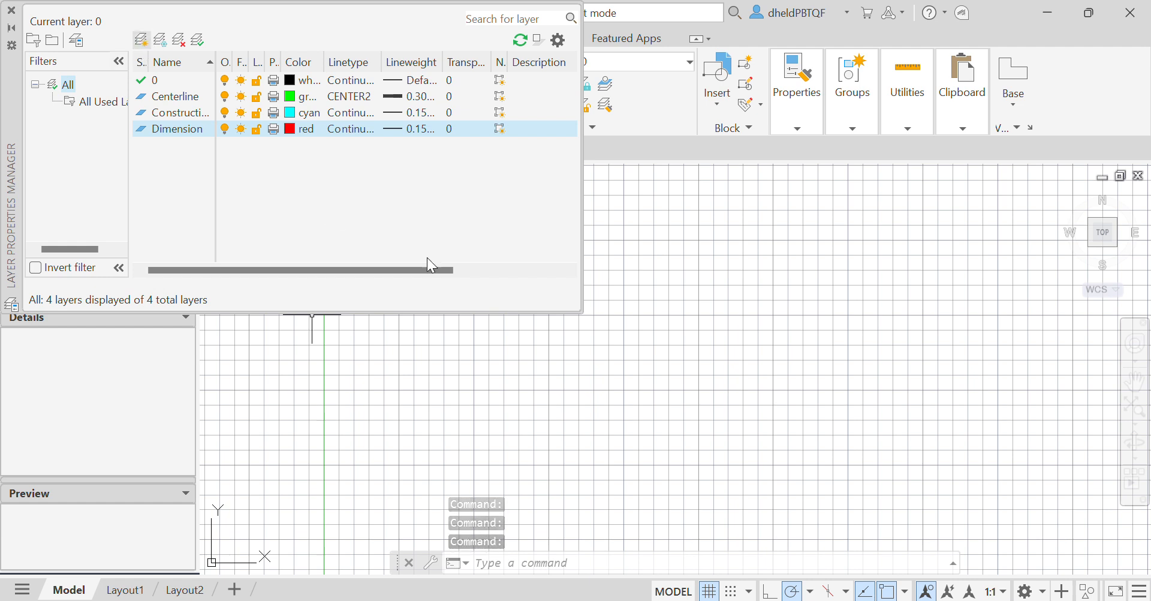
Step: Set the lineweight of the Dimension layer to 0.30 mm
{"action": "left_click", "coordinate": [416, 134]}
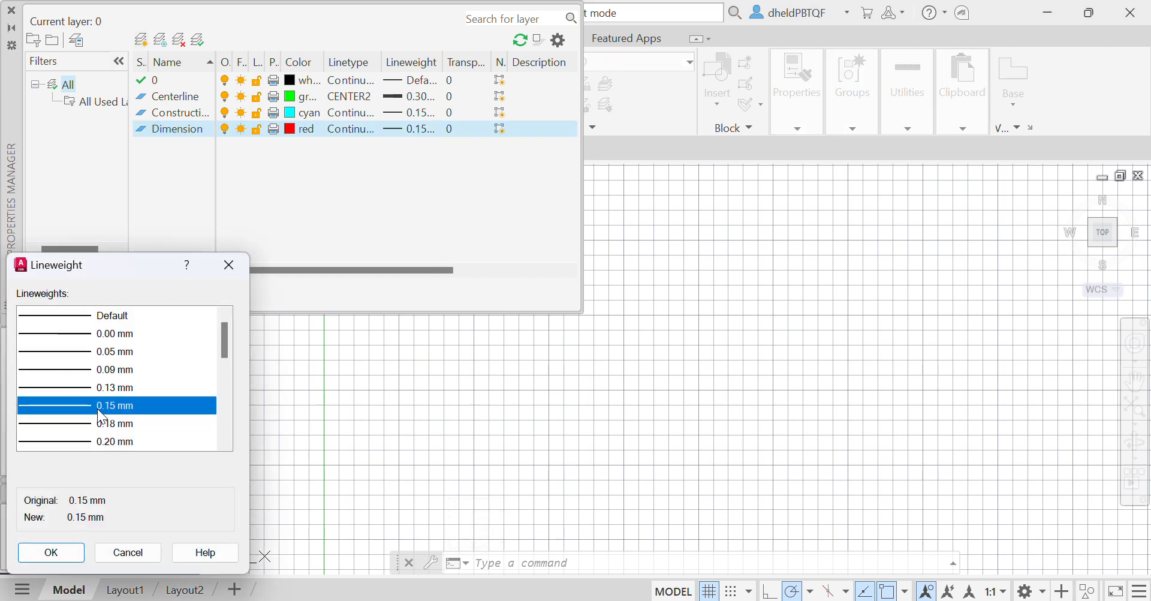
{"action": "scroll", "coordinate": [114, 414], "scroll_direction": "down", "scroll_amount": 3}
{"action": "left_click", "coordinate": [116, 370]}
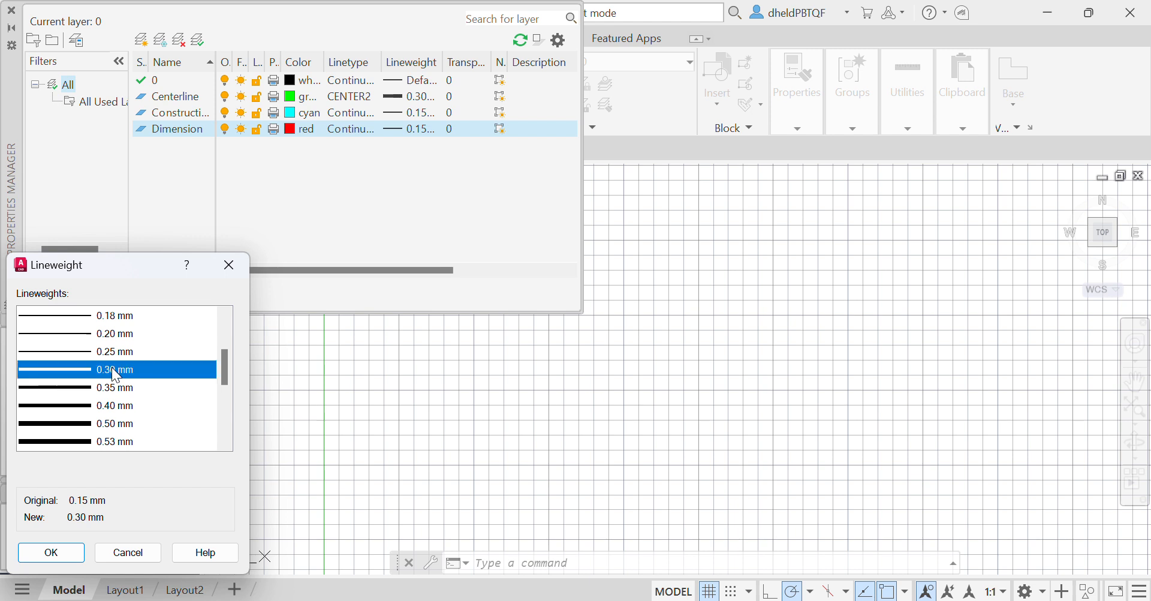
{"action": "left_click", "coordinate": [51, 552]}
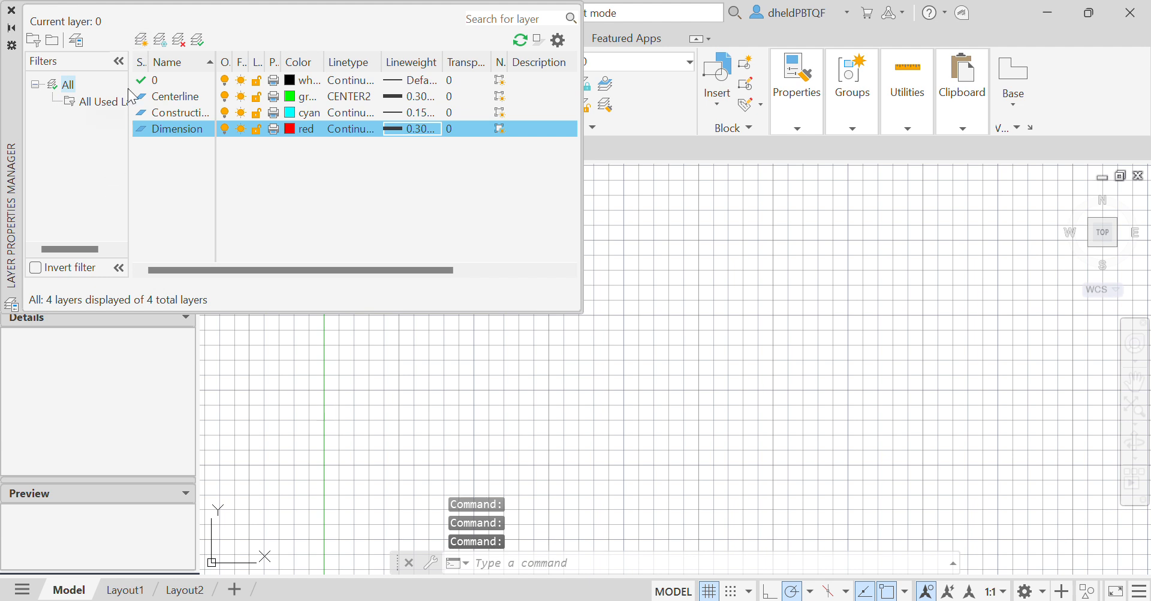
Step: Create a new layer named Hidden Line and set its color to index color 250
{"action": "left_click", "coordinate": [143, 40]}
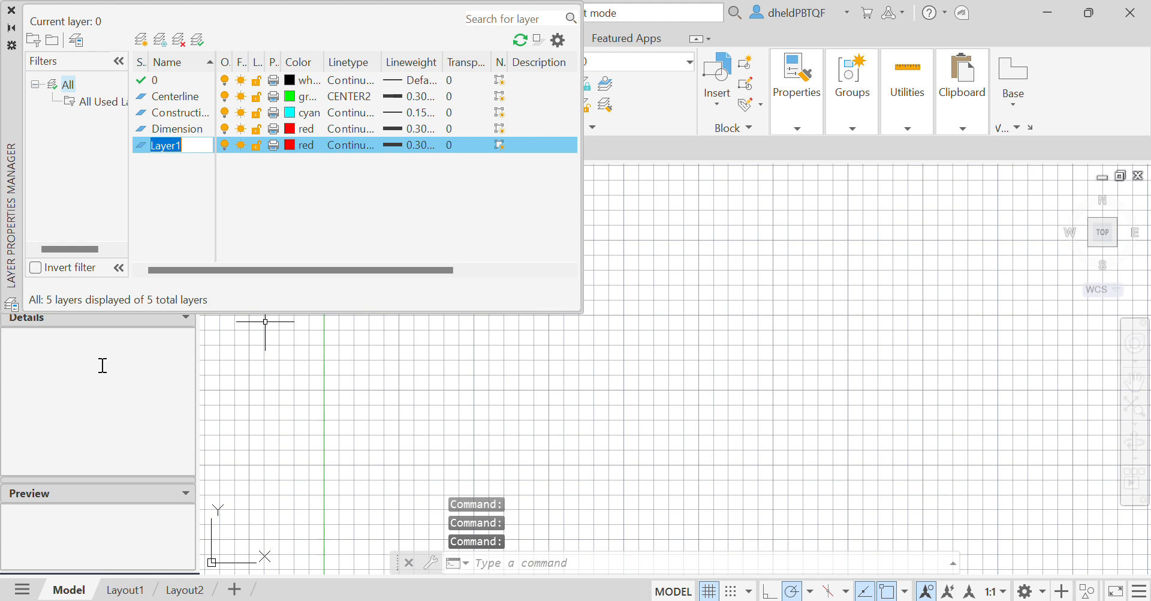
{"action": "type", "text": "Hidden Line"}
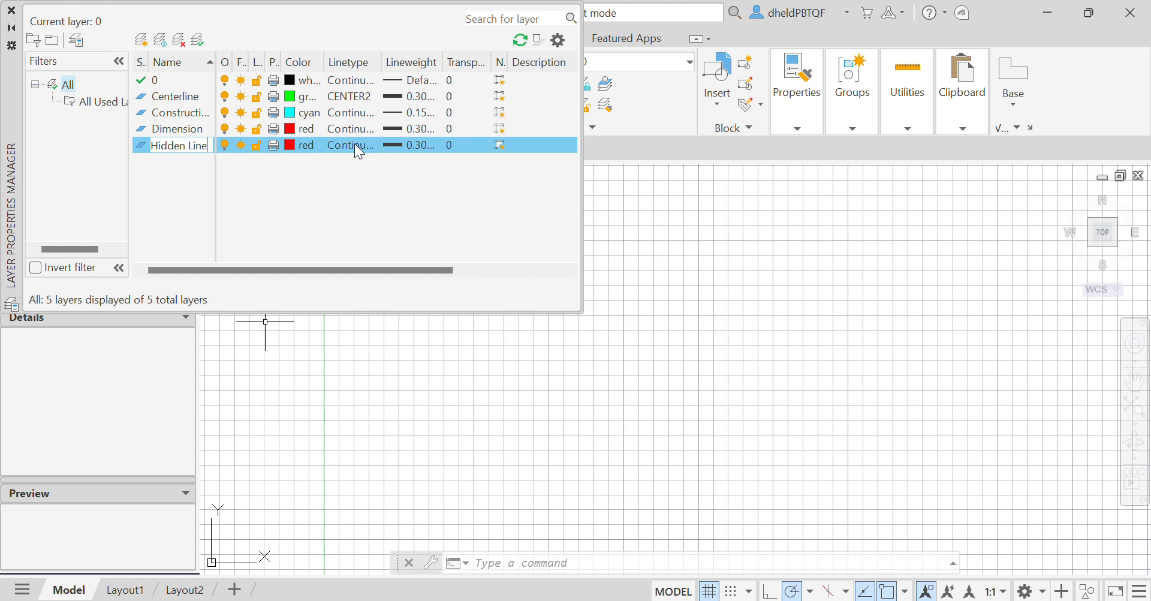
{"action": "left_click", "coordinate": [295, 145]}
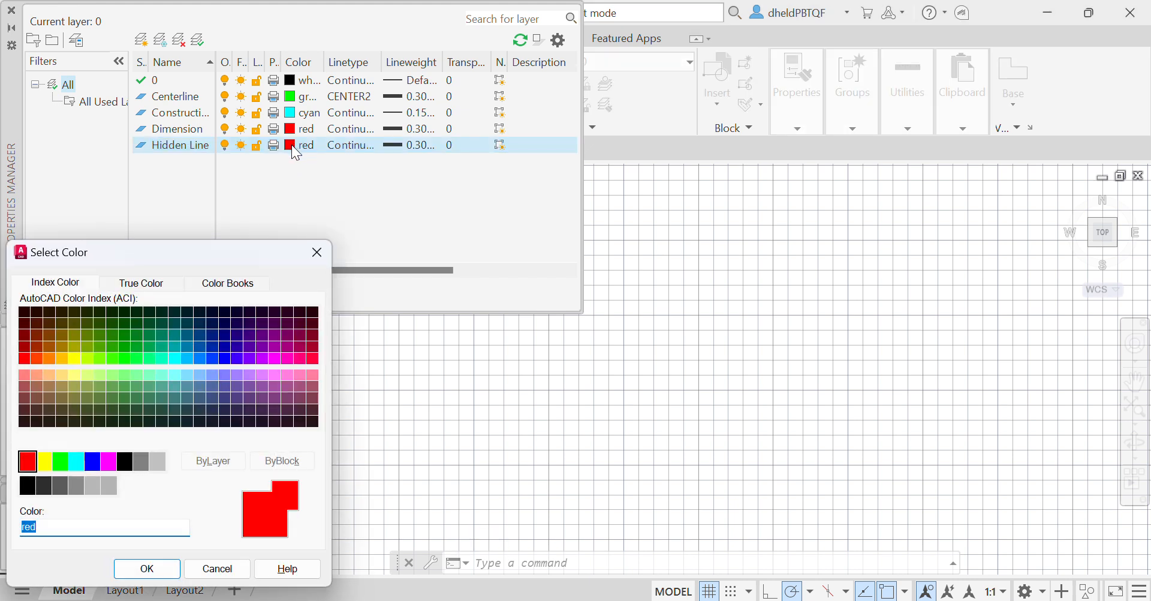
{"action": "left_click", "coordinate": [27, 485]}
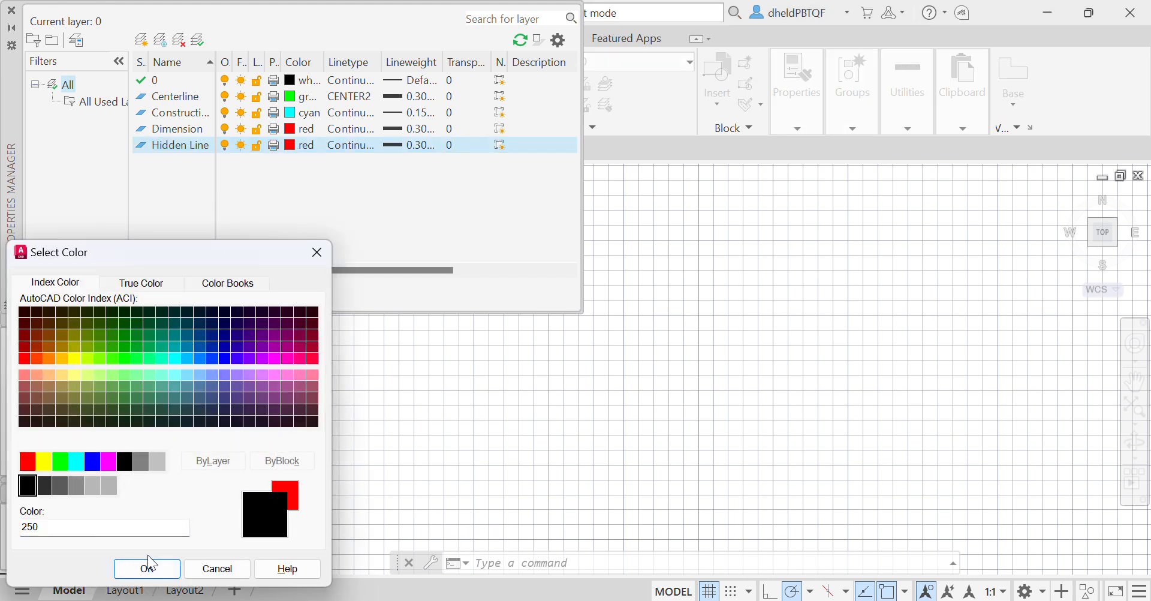
{"action": "left_click", "coordinate": [155, 569]}
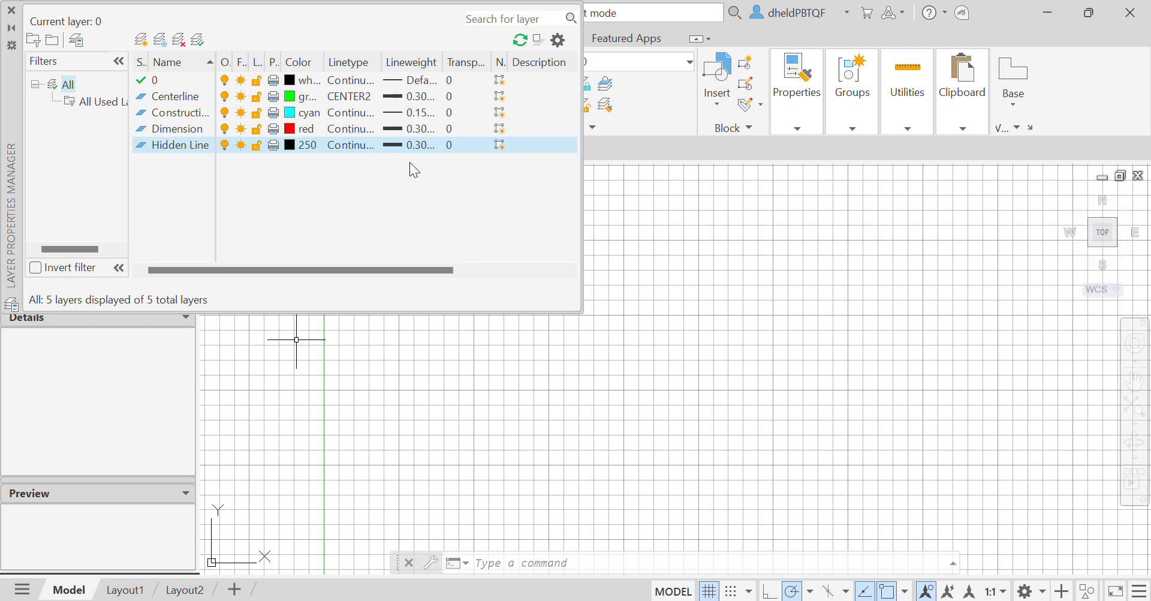
Step: Load the HIDDEN2 linetype from acad.lin and assign it to the Hidden Line layer
{"action": "left_click", "coordinate": [348, 142]}
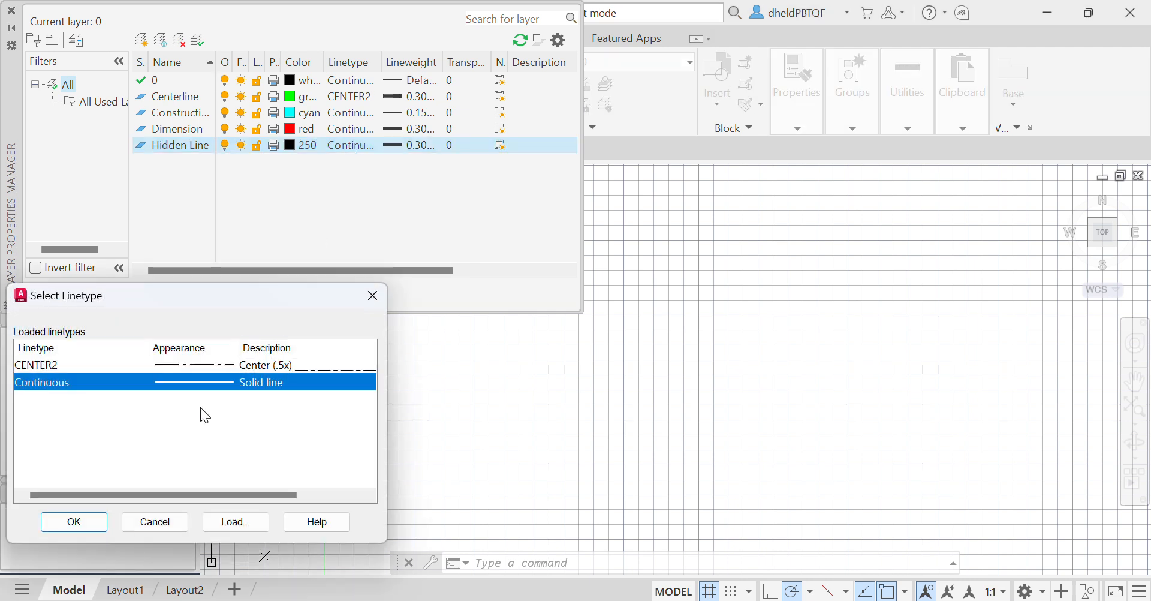
{"action": "left_click", "coordinate": [232, 524]}
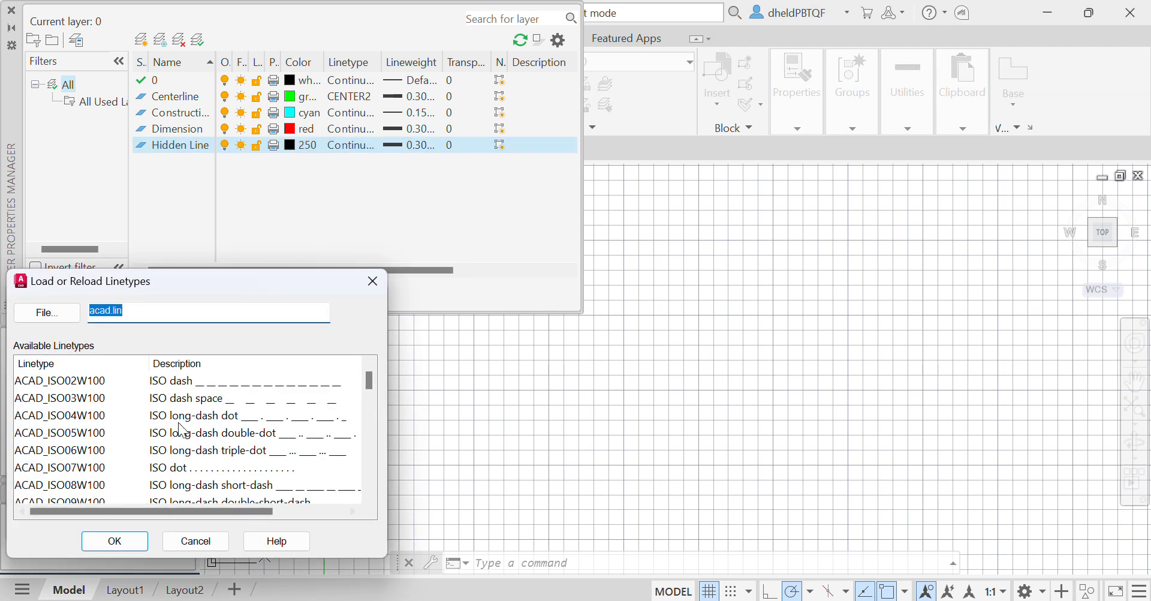
{"action": "scroll", "coordinate": [183, 431], "scroll_direction": "down", "scroll_amount": 12}
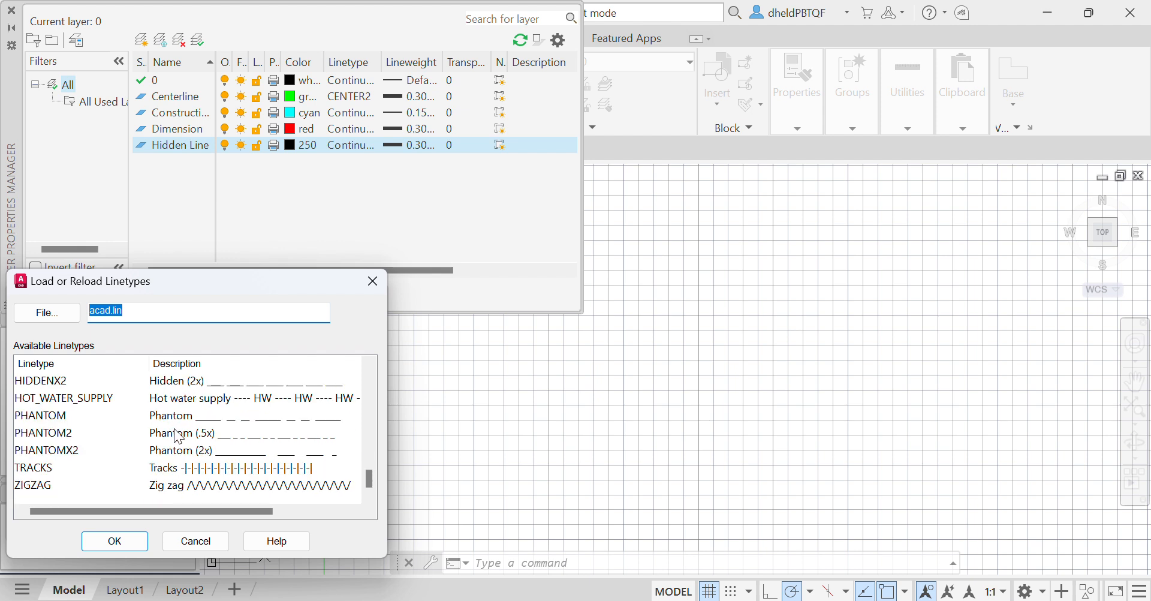
{"action": "scroll", "coordinate": [179, 437], "scroll_direction": "up", "scroll_amount": 3}
{"action": "scroll", "coordinate": [177, 438], "scroll_direction": "down", "scroll_amount": 2}
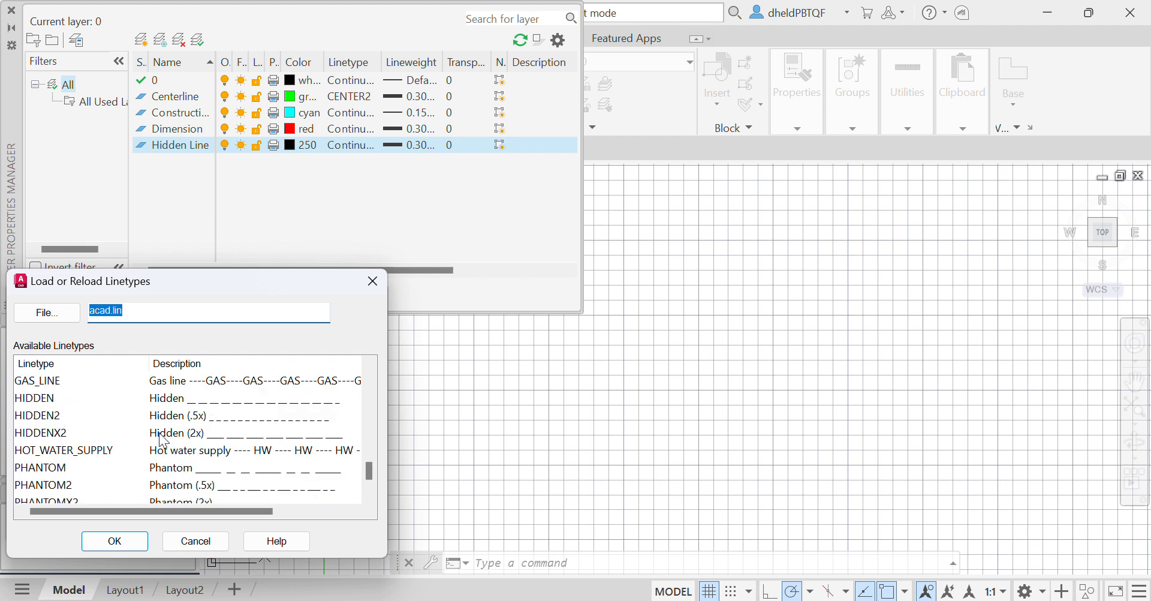
{"action": "left_click", "coordinate": [46, 432]}
{"action": "left_click", "coordinate": [52, 420]}
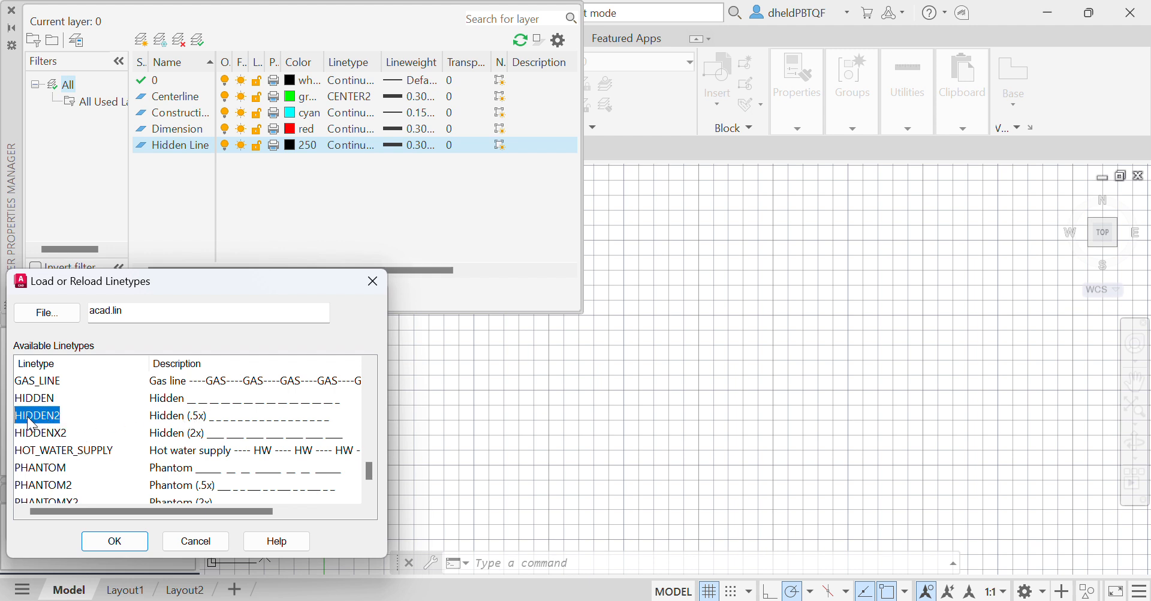
{"action": "double_click", "coordinate": [27, 416]}
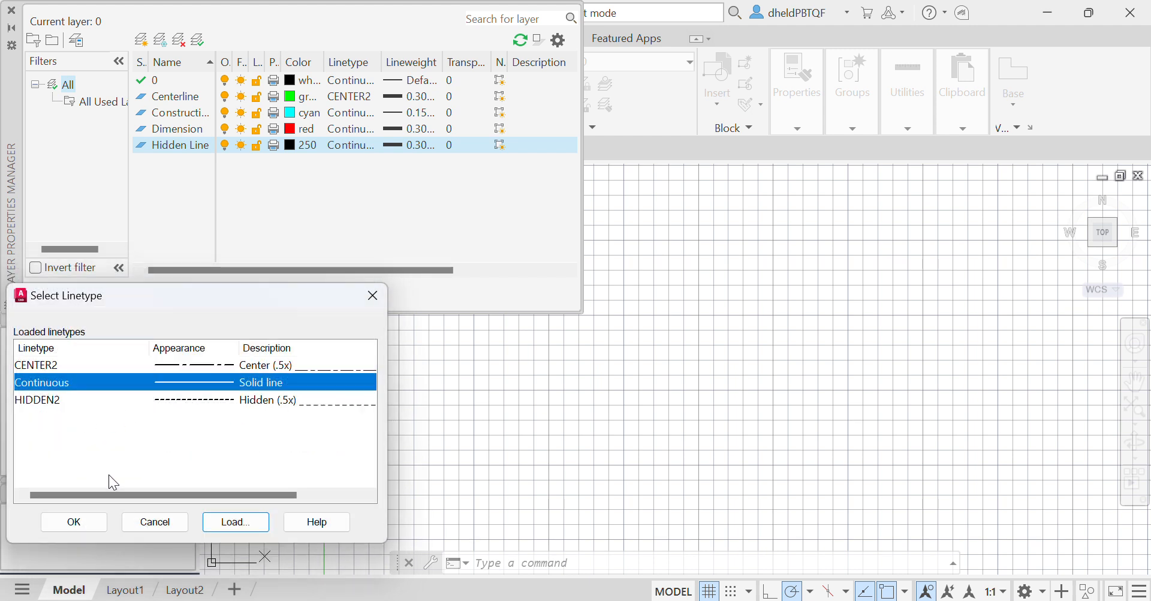
{"action": "left_click", "coordinate": [47, 402]}
{"action": "left_click", "coordinate": [78, 522]}
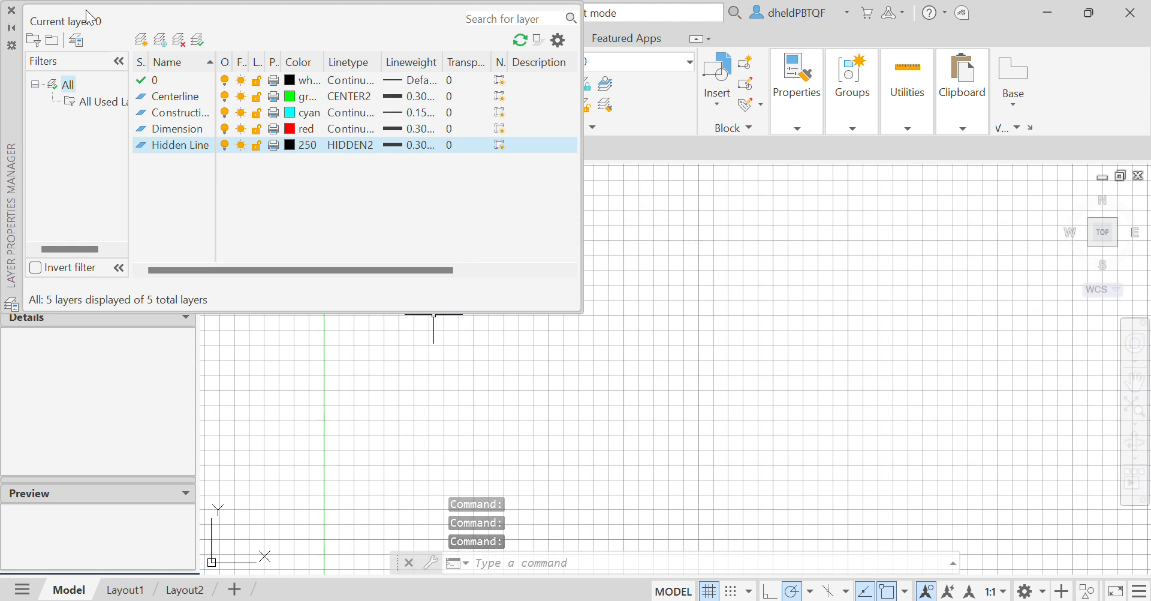
Step: Create a new layer named Visible
{"action": "left_click", "coordinate": [141, 39]}
{"action": "type", "text": "V"}
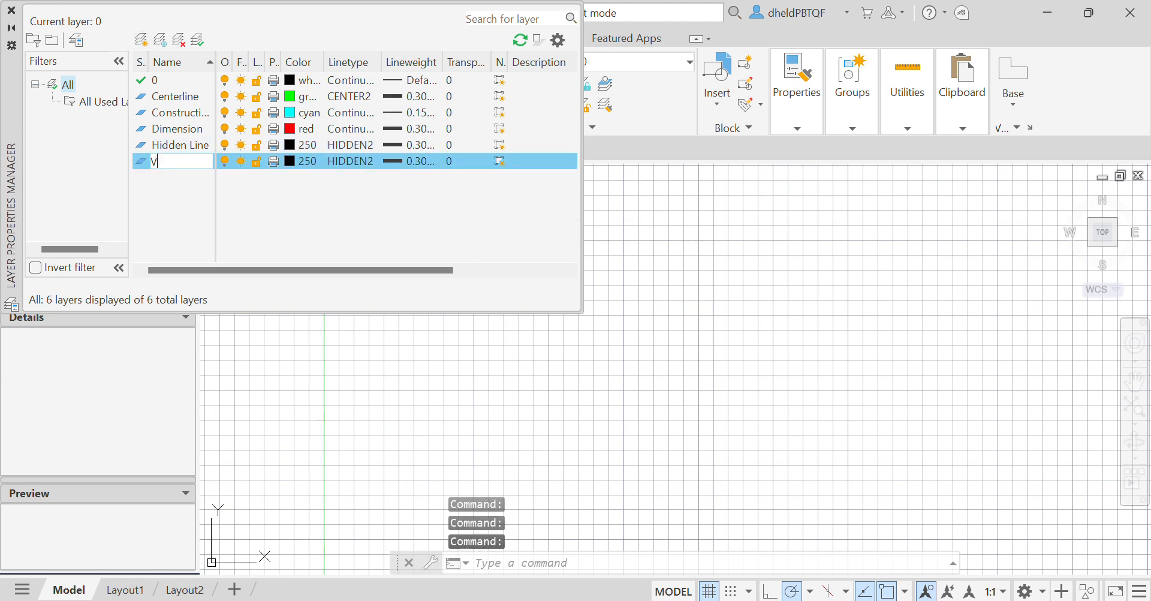
{"action": "type", "text": "isiv="}
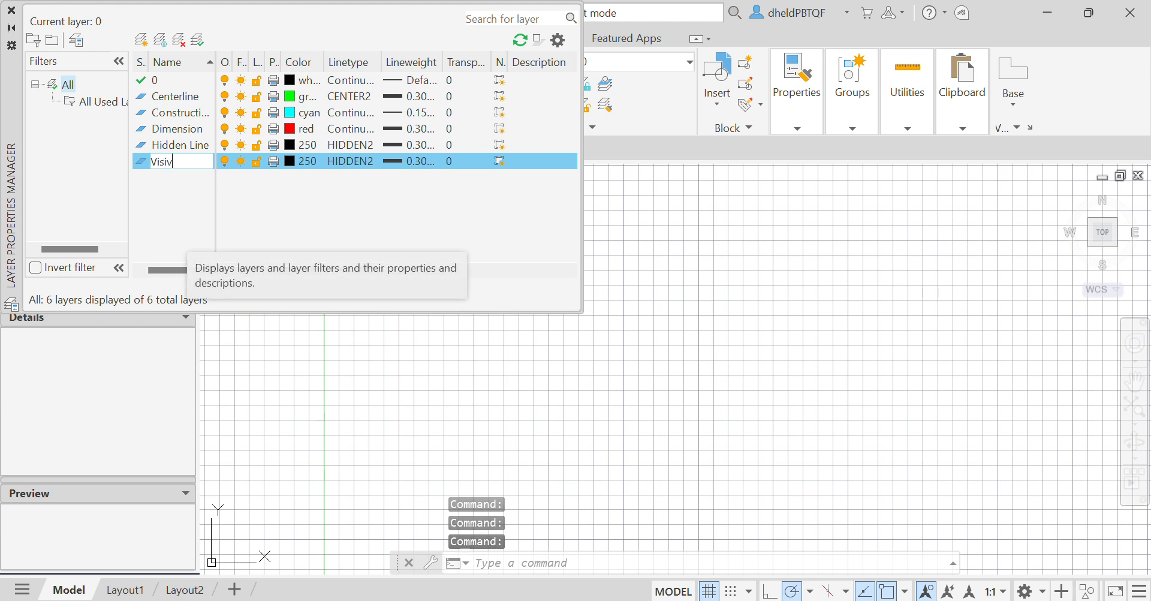
{"action": "key", "text": "BackSpace"}
{"action": "key", "text": "BackSpace"}
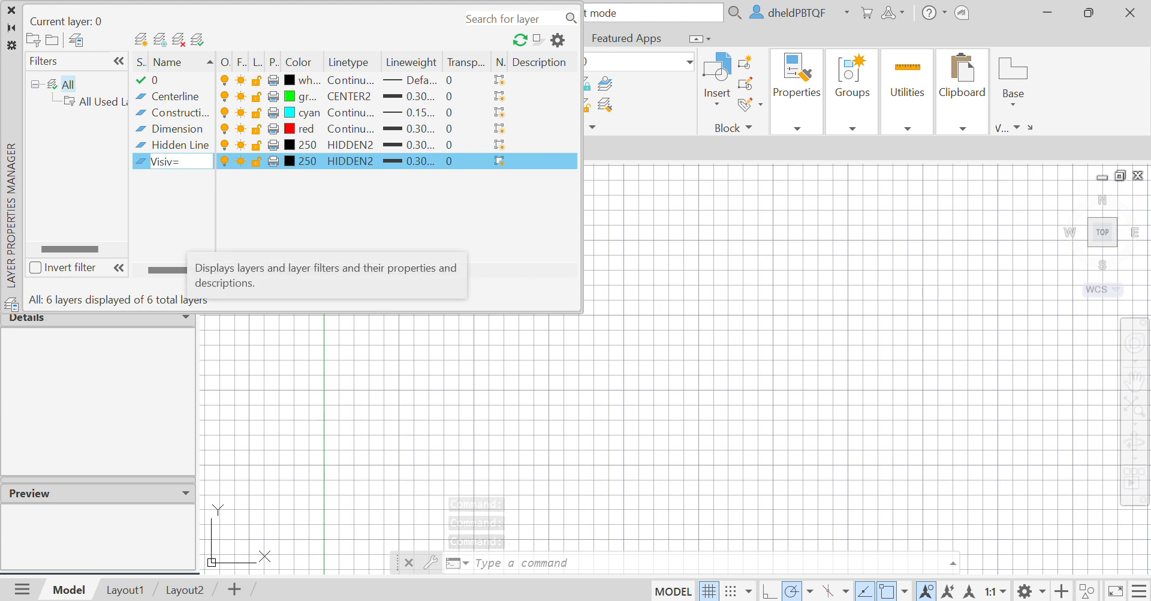
{"action": "type", "text": "ble"}
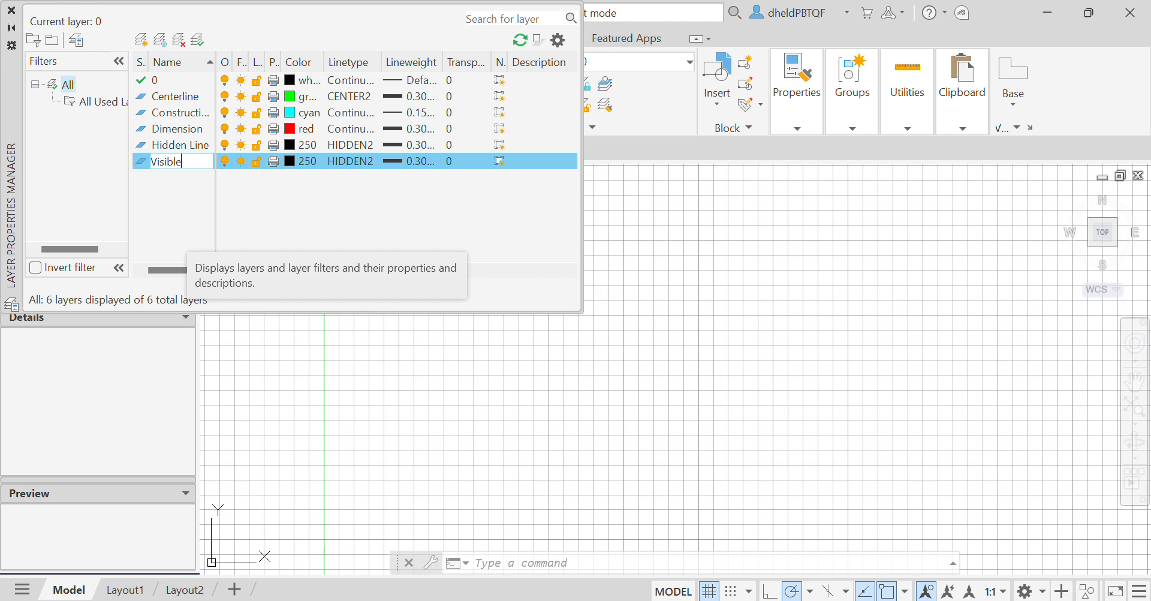
{"action": "key", "text": "Return"}
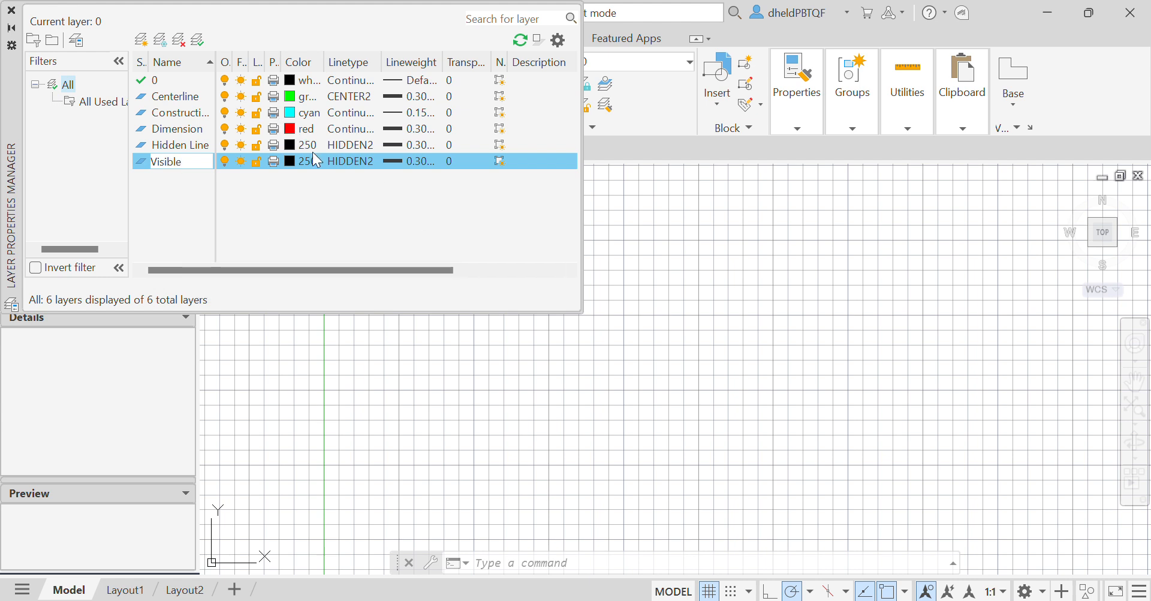
Step: Assign the Continuous linetype to the Visible layer
{"action": "left_click", "coordinate": [359, 162]}
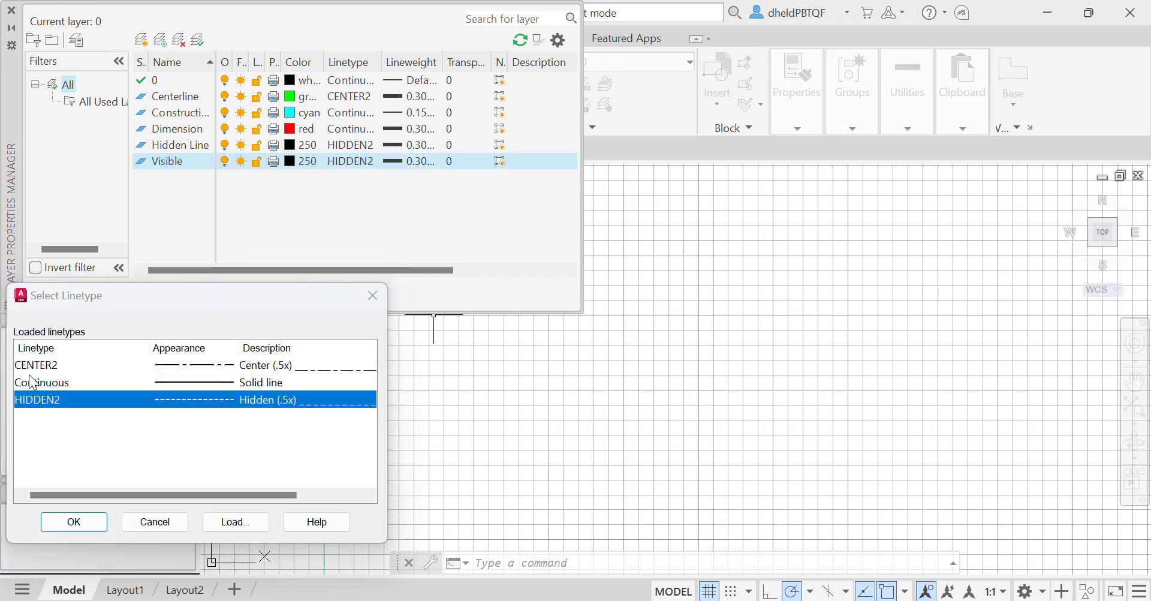
{"action": "left_click", "coordinate": [47, 384]}
{"action": "left_click", "coordinate": [74, 522]}
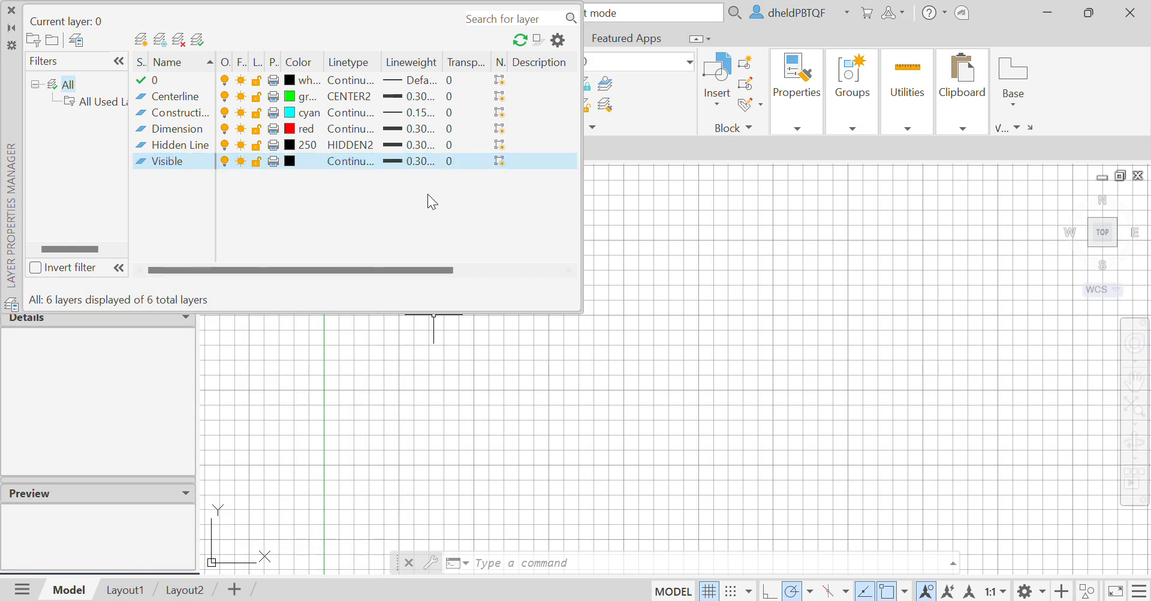
Step: Set the lineweight of the Visible layer to 0.60 mm
{"action": "left_click", "coordinate": [414, 163]}
{"action": "scroll", "coordinate": [159, 390], "scroll_direction": "down", "scroll_amount": 3}
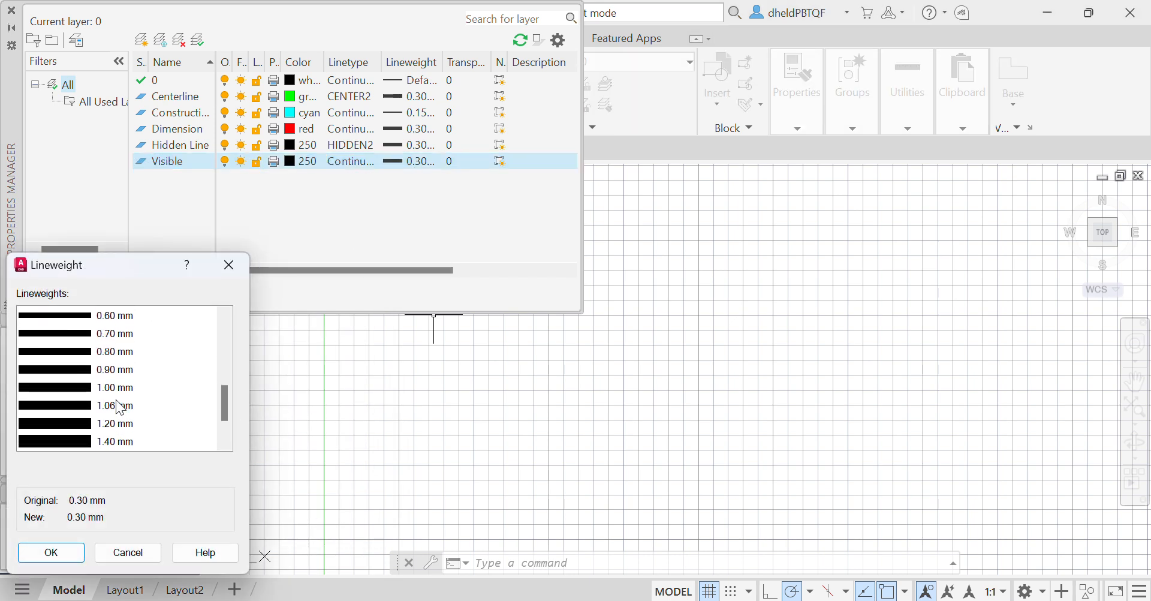
{"action": "left_click", "coordinate": [105, 372]}
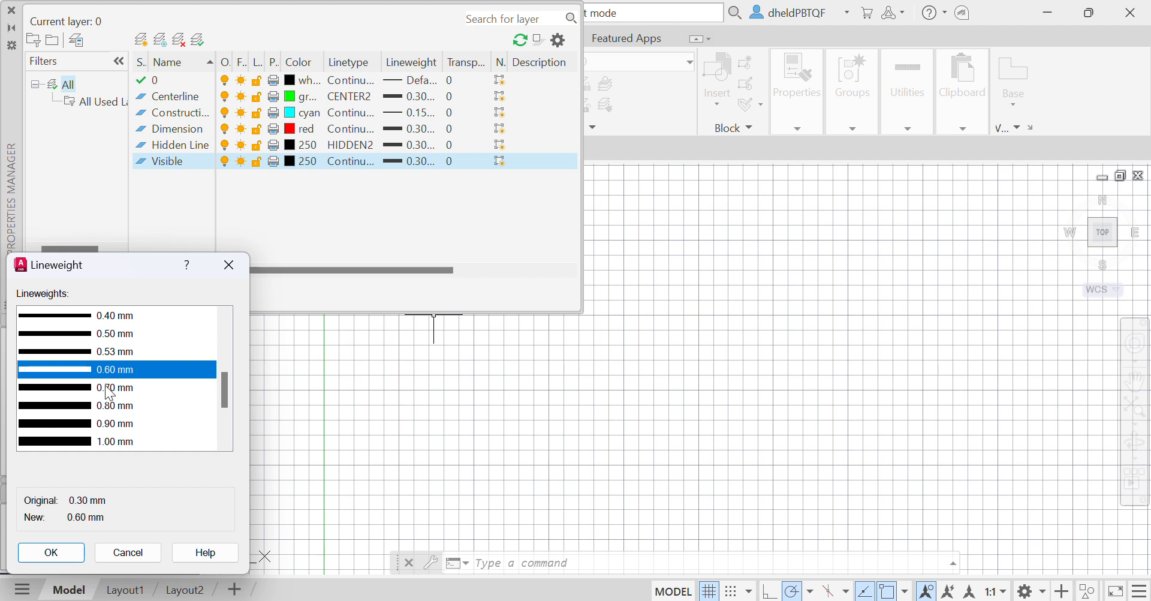
{"action": "left_click", "coordinate": [52, 552]}
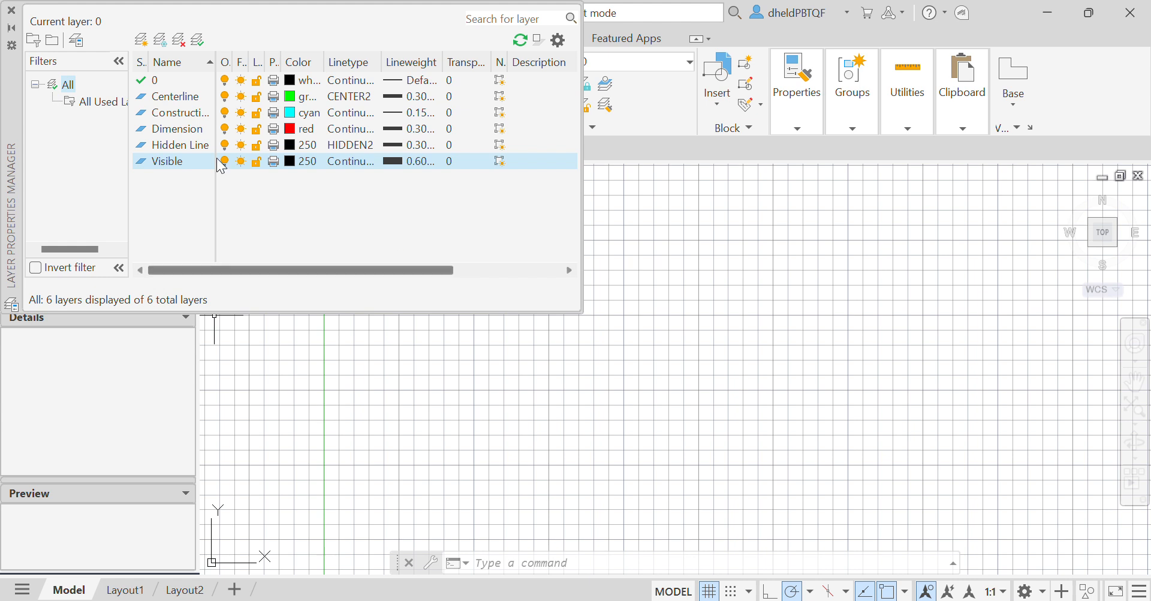
{"action": "left_click", "coordinate": [248, 13]}
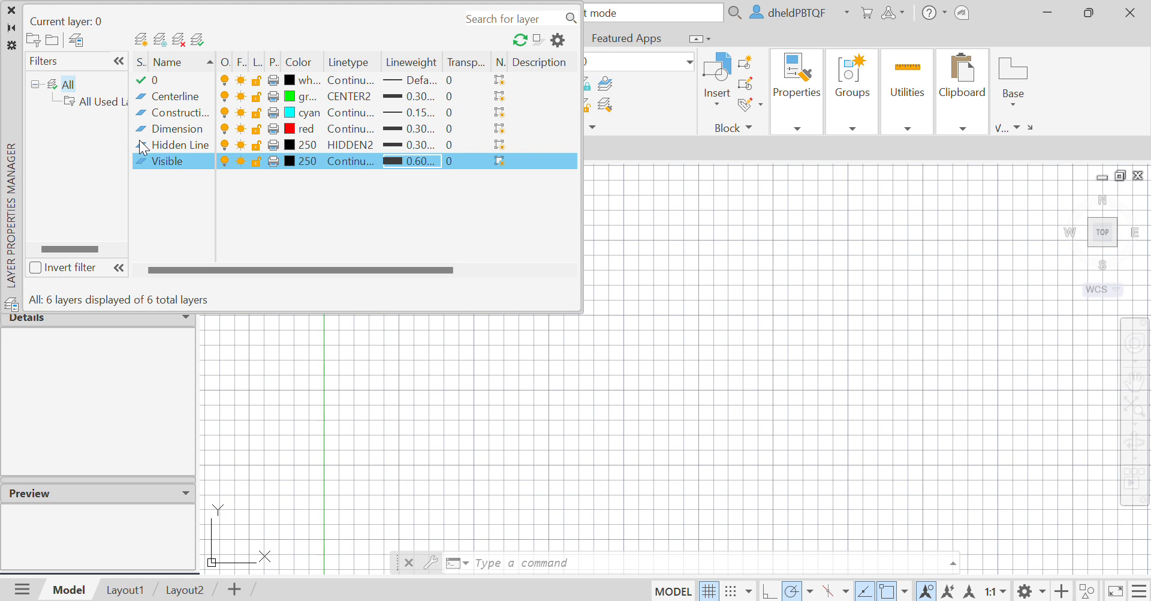
Step: Make Centerline the current layer and draw one sloping line segment descending to the right across the drawing area
{"action": "double_click", "coordinate": [141, 96]}
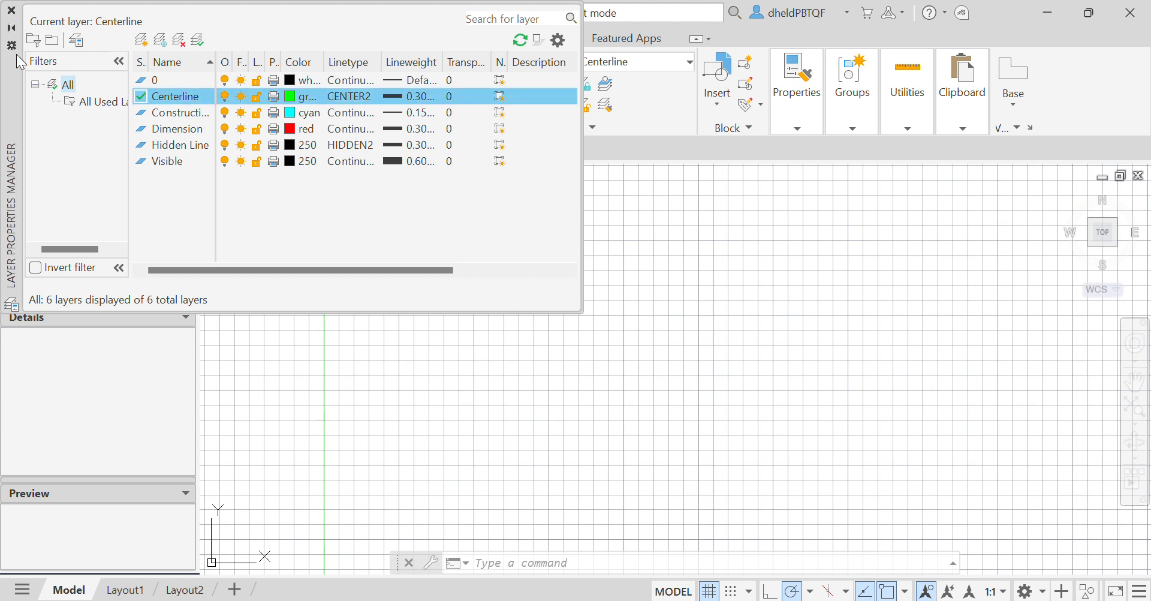
{"action": "left_click", "coordinate": [11, 12]}
{"action": "left_click", "coordinate": [21, 75]}
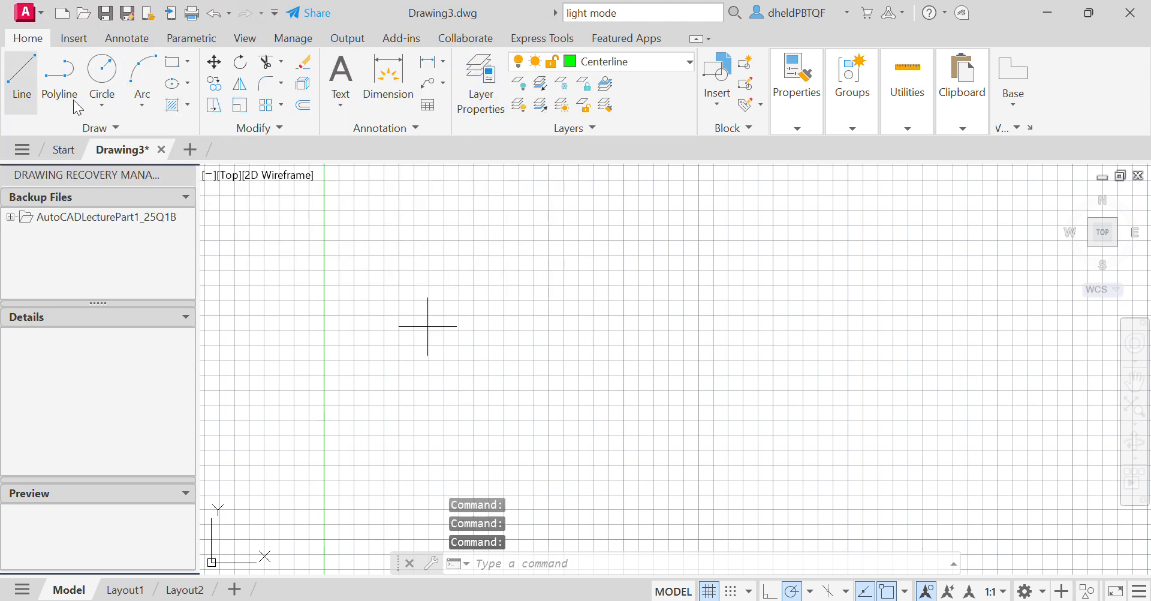
{"action": "left_click", "coordinate": [406, 292]}
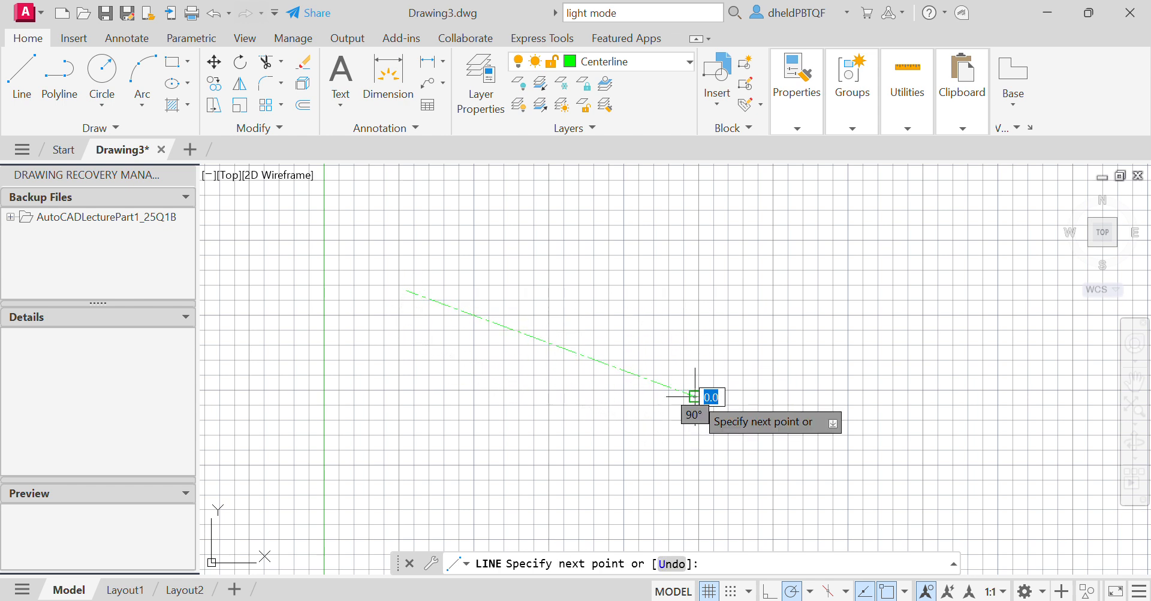
{"action": "scroll", "coordinate": [624, 396], "scroll_direction": "up", "scroll_amount": 4}
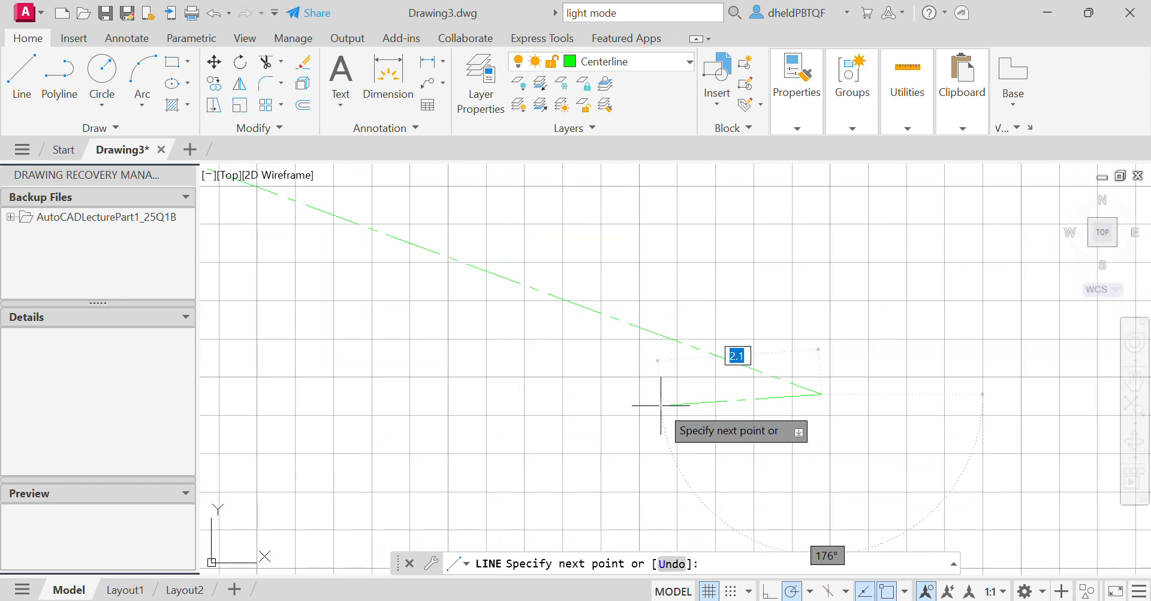
{"action": "key", "text": "Escape"}
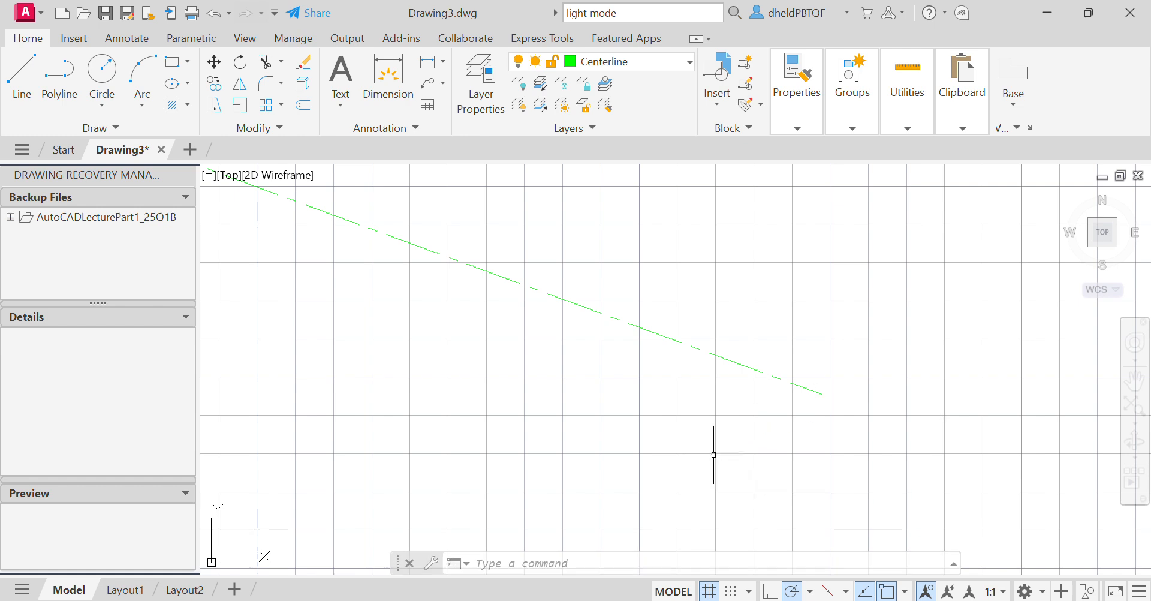
Step: Make Visible the current layer and close the layer manager
{"action": "left_click", "coordinate": [475, 79]}
{"action": "left_click", "coordinate": [475, 80]}
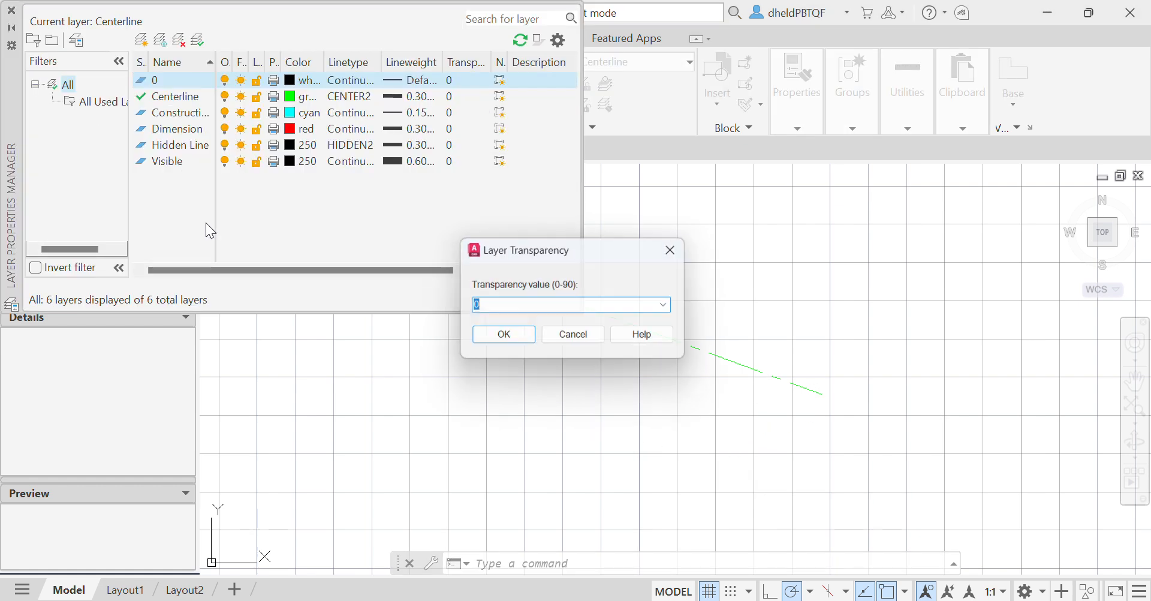
{"action": "left_click", "coordinate": [577, 338]}
{"action": "left_click", "coordinate": [164, 160]}
{"action": "left_click", "coordinate": [164, 161]}
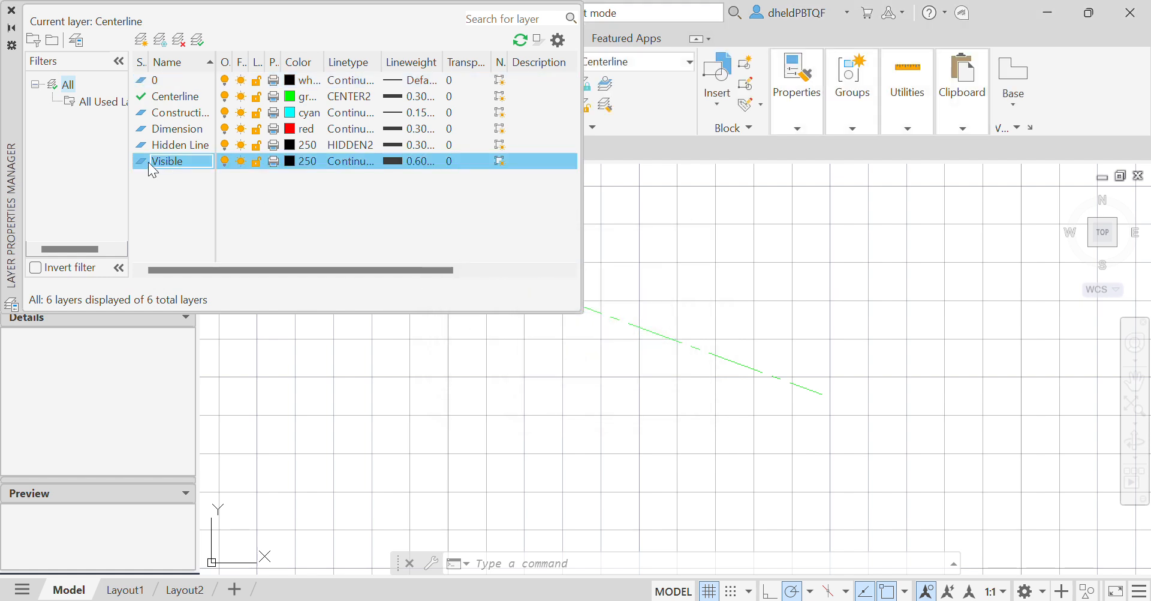
{"action": "double_click", "coordinate": [142, 162]}
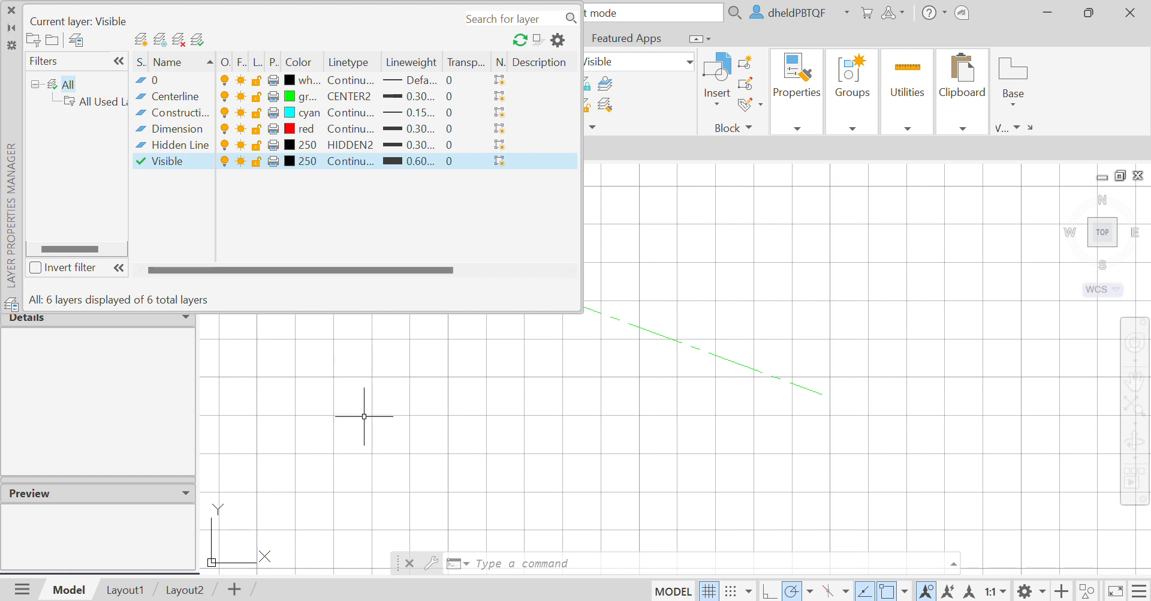
{"action": "left_click", "coordinate": [11, 11]}
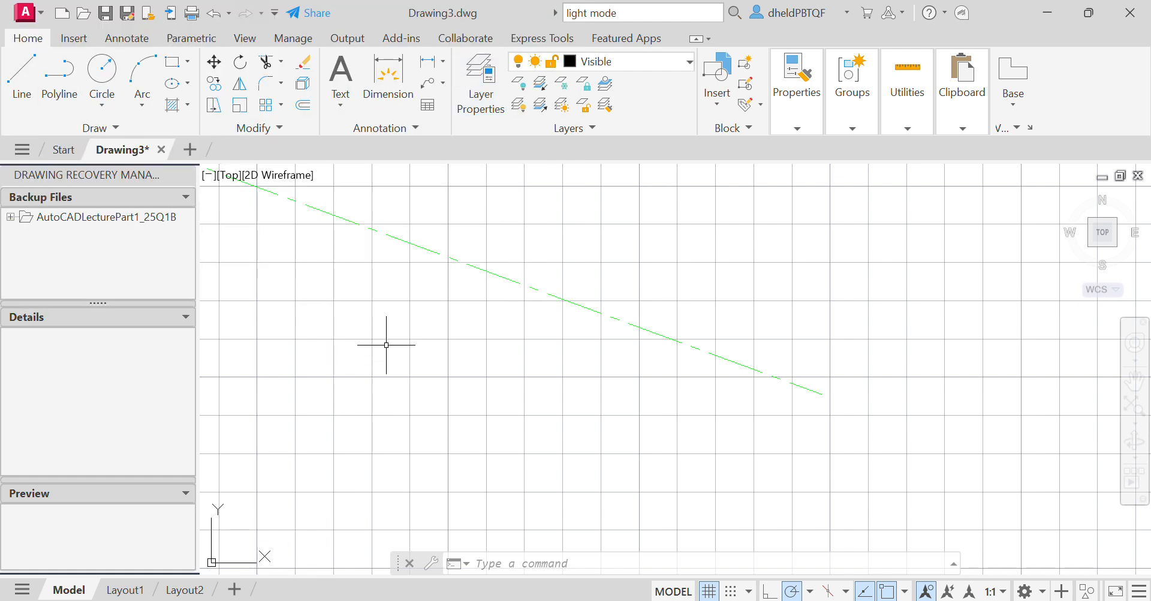
Step: Draw a horizontal rectangle on the Visible layer, with its upper-right corner crossing the sloping centerline
{"action": "left_click", "coordinate": [410, 360]}
{"action": "left_click", "coordinate": [849, 311]}
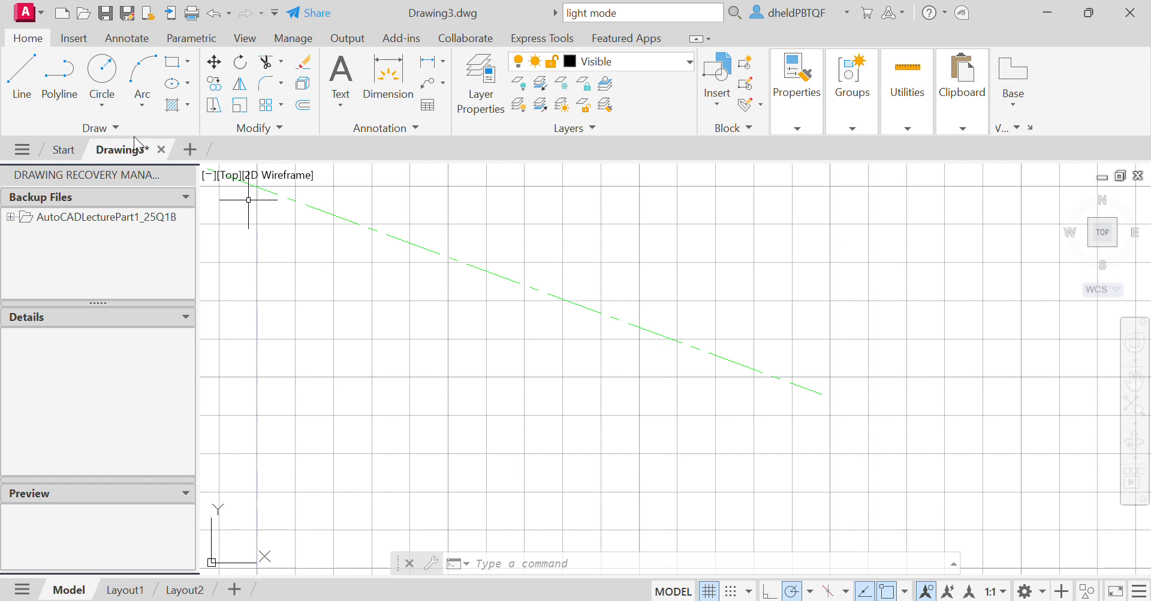
{"action": "left_click", "coordinate": [10, 63]}
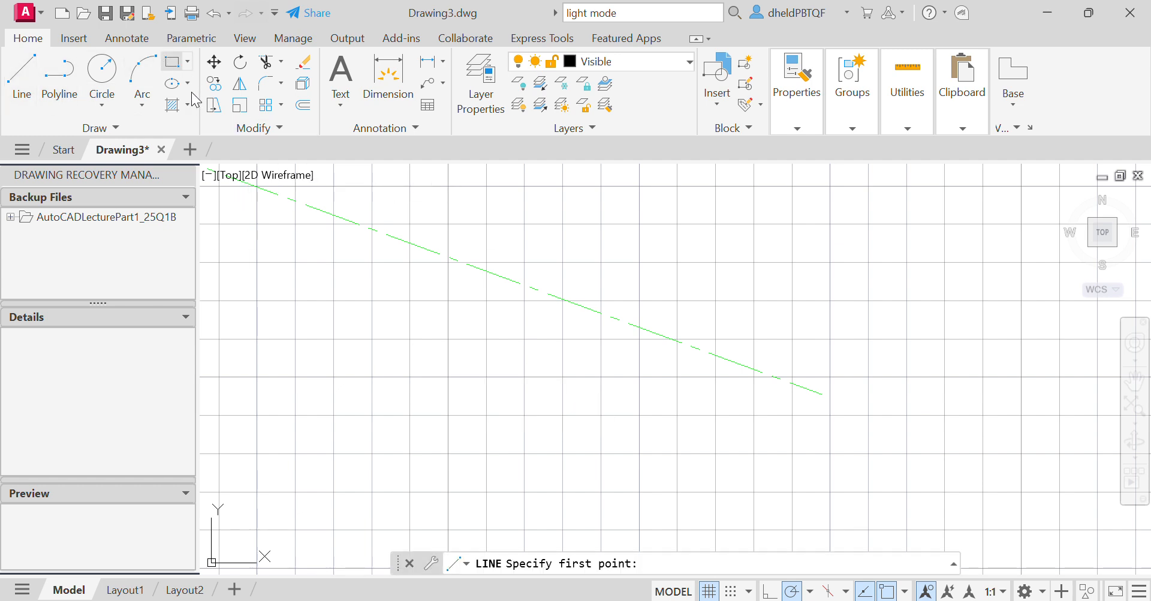
{"action": "left_click", "coordinate": [177, 62]}
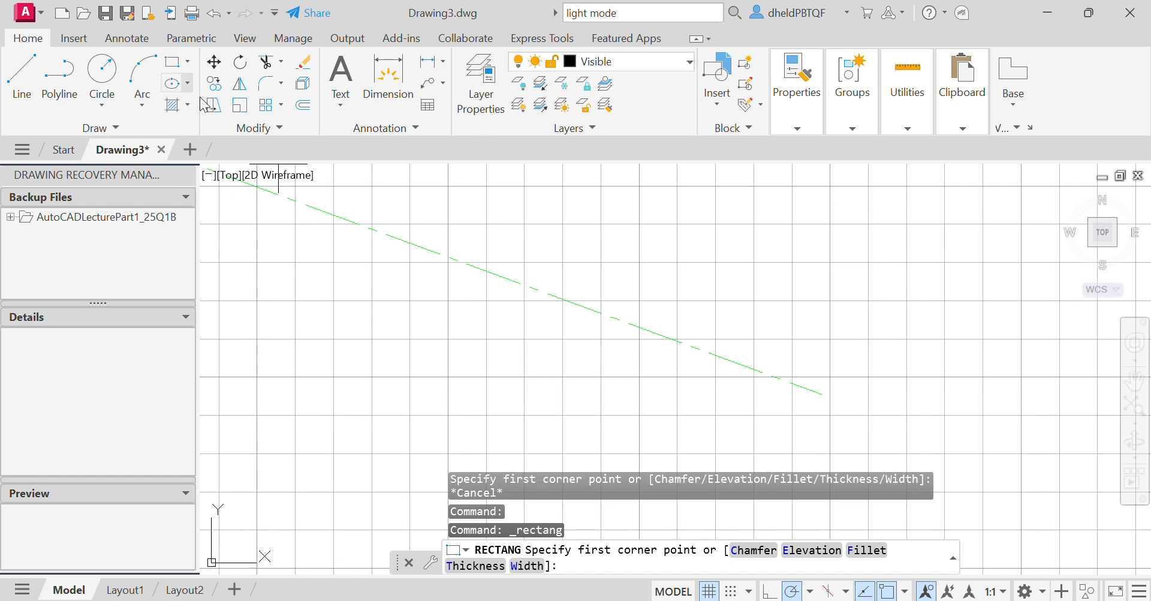
{"action": "left_click", "coordinate": [346, 297]}
{"action": "left_click", "coordinate": [642, 470]}
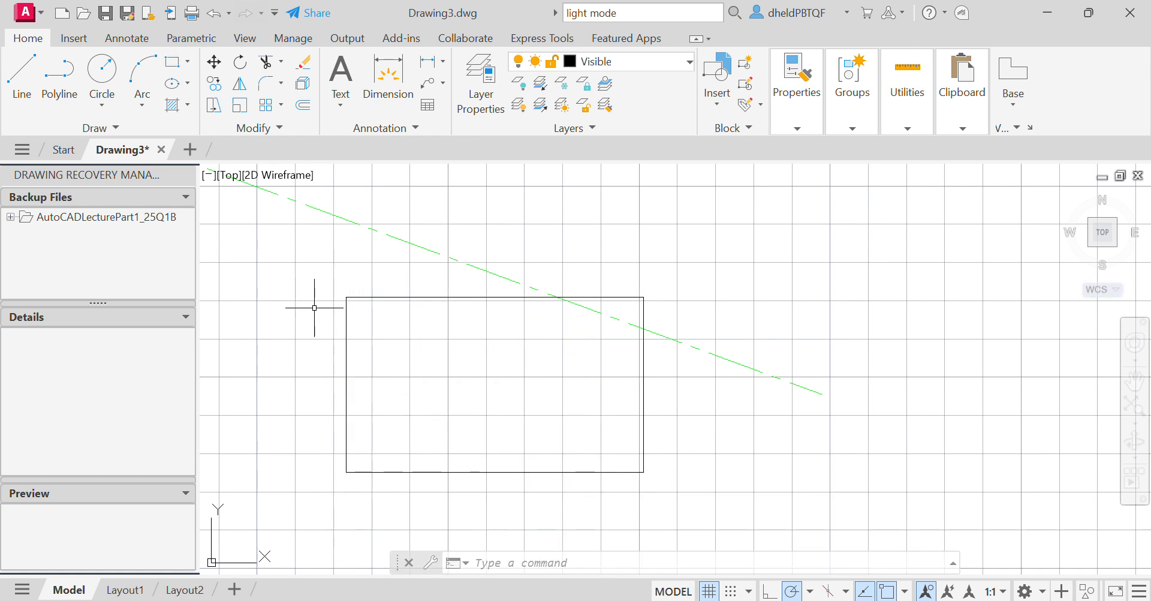
Step: Make Dimension the current layer and close the layer manager
{"action": "left_click", "coordinate": [384, 78]}
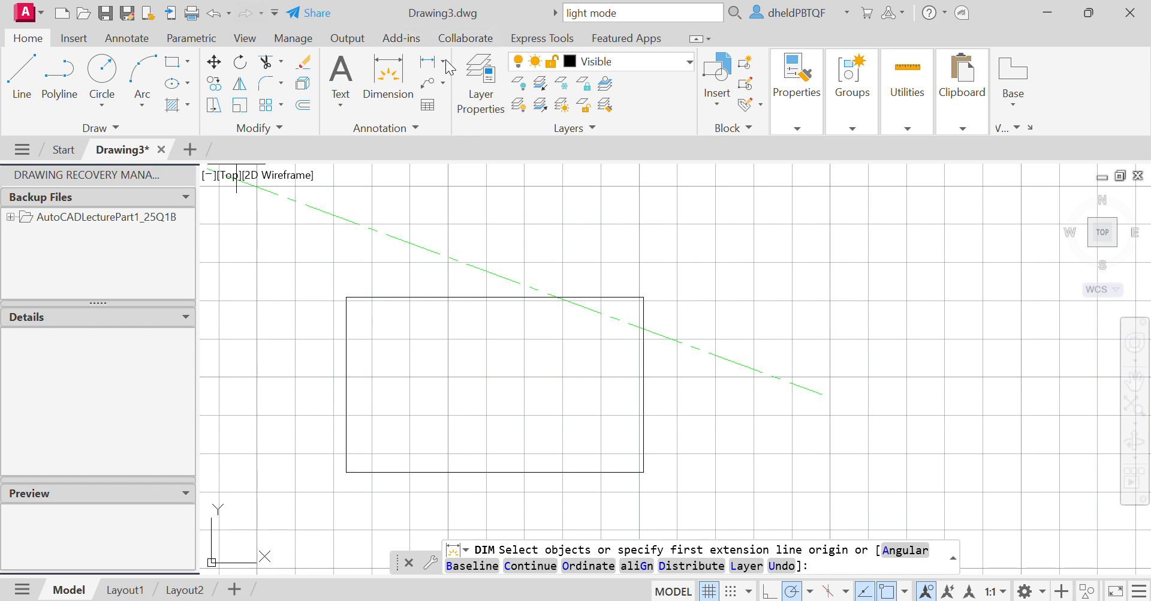
{"action": "double_click", "coordinate": [481, 81]}
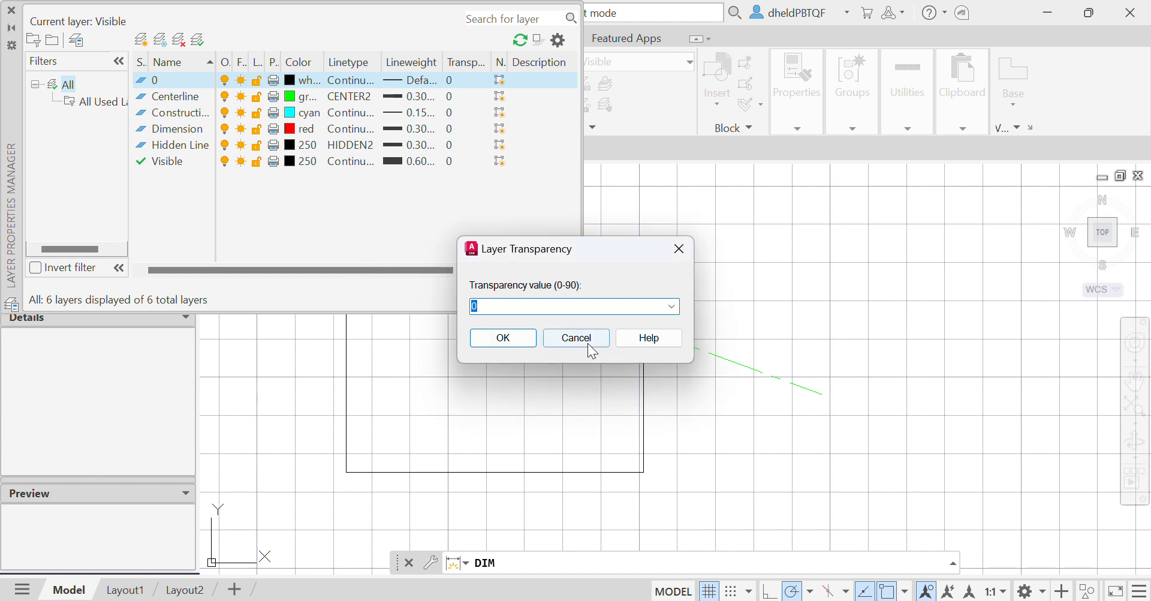
{"action": "left_click", "coordinate": [585, 340]}
{"action": "double_click", "coordinate": [139, 130]}
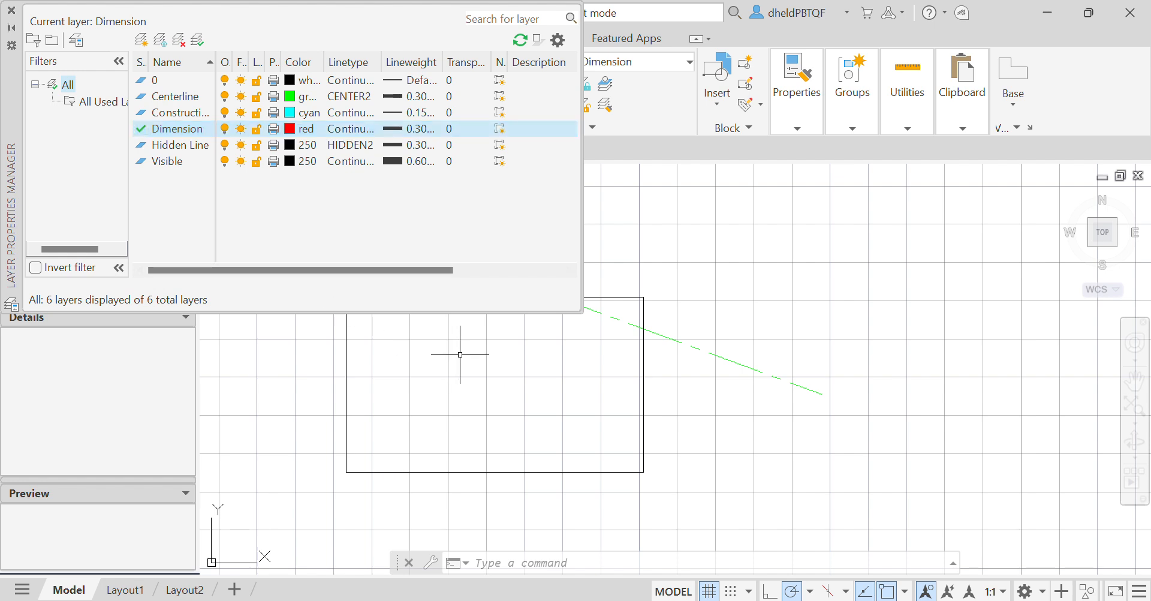
{"action": "left_click", "coordinate": [11, 10]}
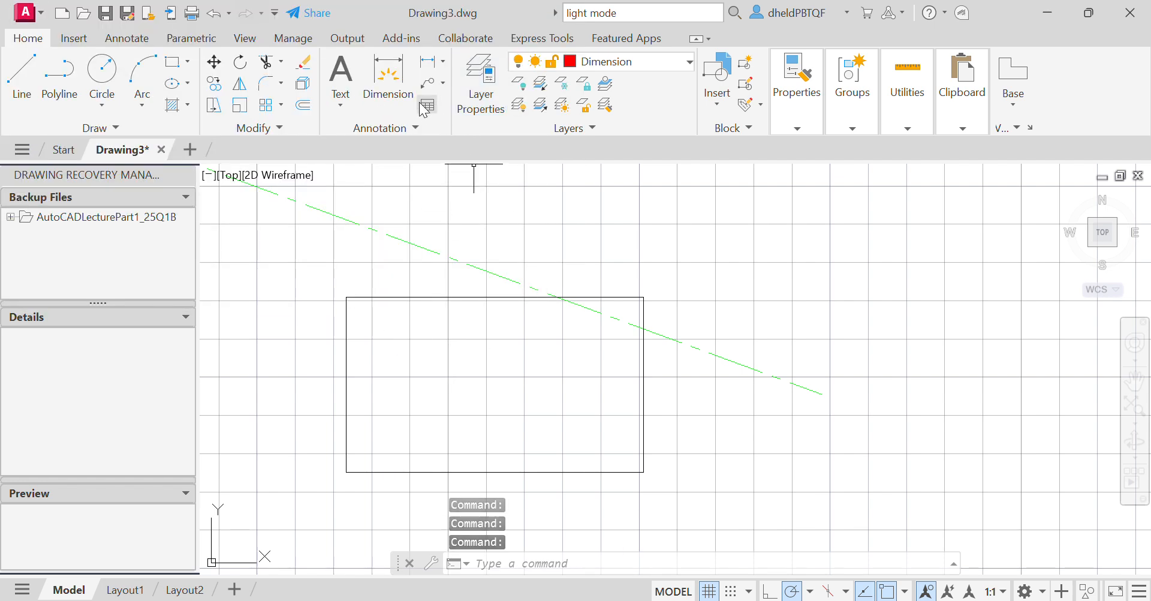
Step: Dimension the height of the rectangle along its right edge, placing the dimension line just outside that edge
{"action": "left_click", "coordinate": [389, 77]}
{"action": "left_click", "coordinate": [645, 360]}
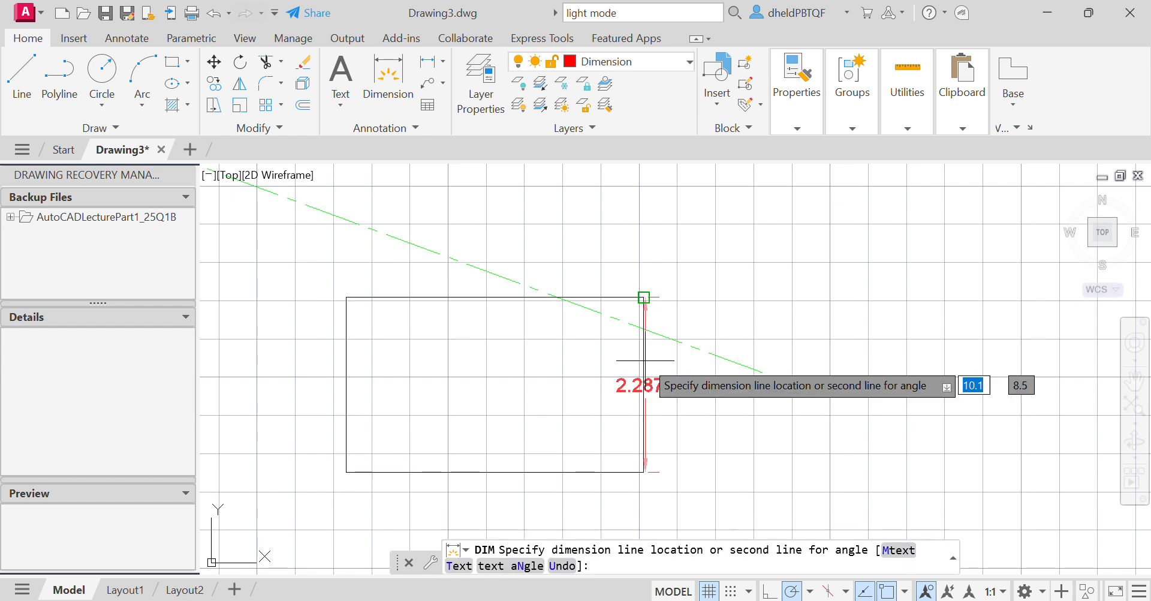
{"action": "left_click", "coordinate": [688, 381]}
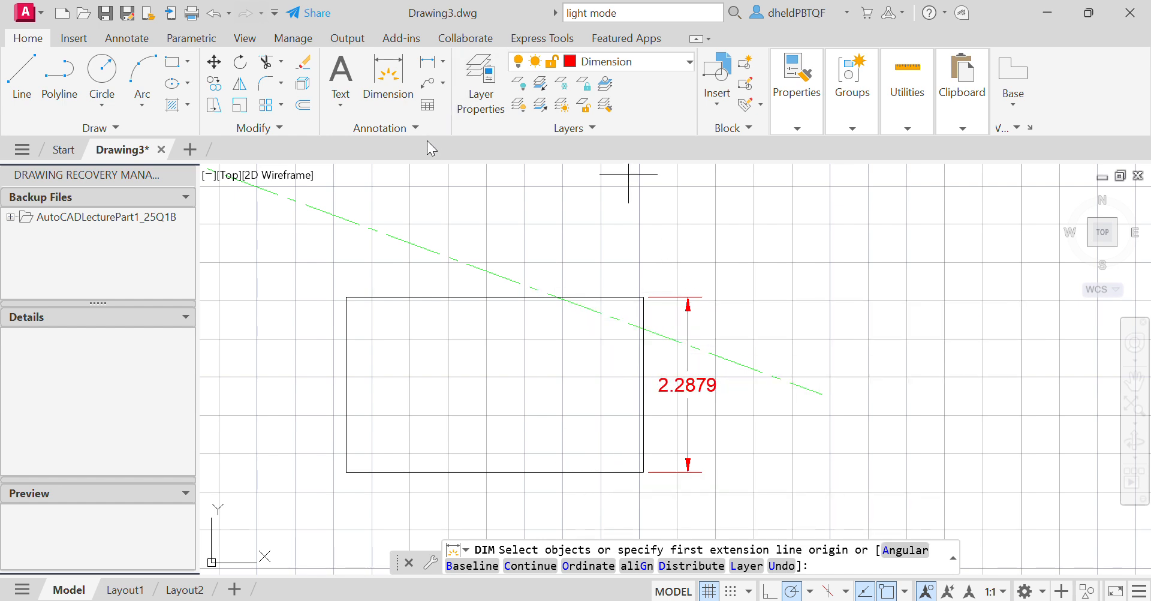
Step: Save the drawing as an AutoCAD drawing template named Rt207A in the Template folder
{"action": "left_click", "coordinate": [25, 13]}
{"action": "mouse_move", "coordinate": [88, 244]}
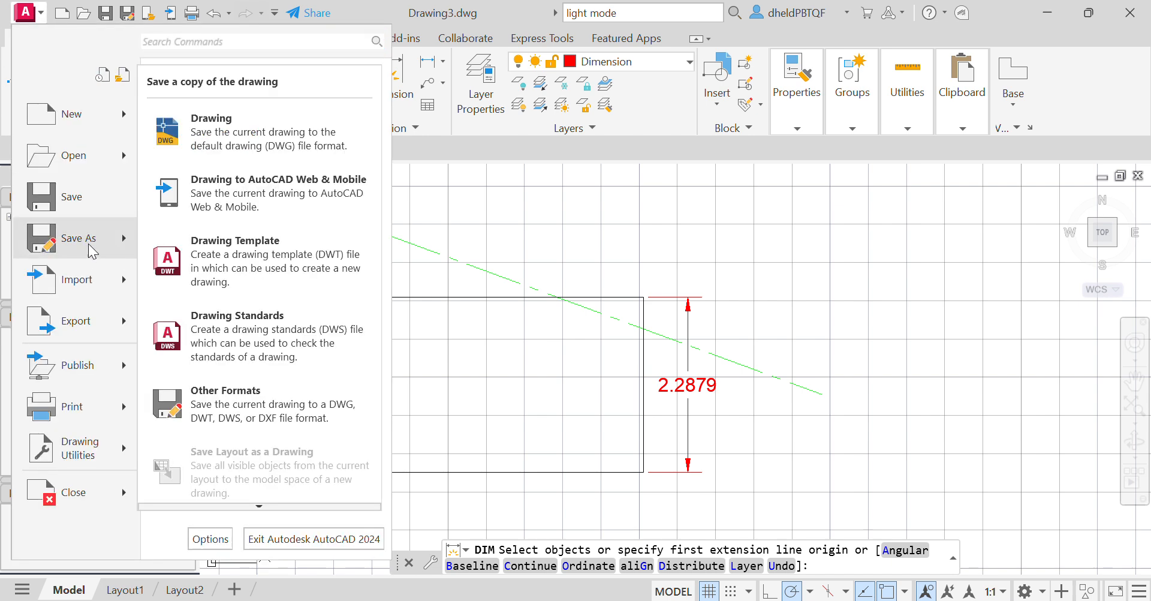
{"action": "left_click", "coordinate": [198, 260]}
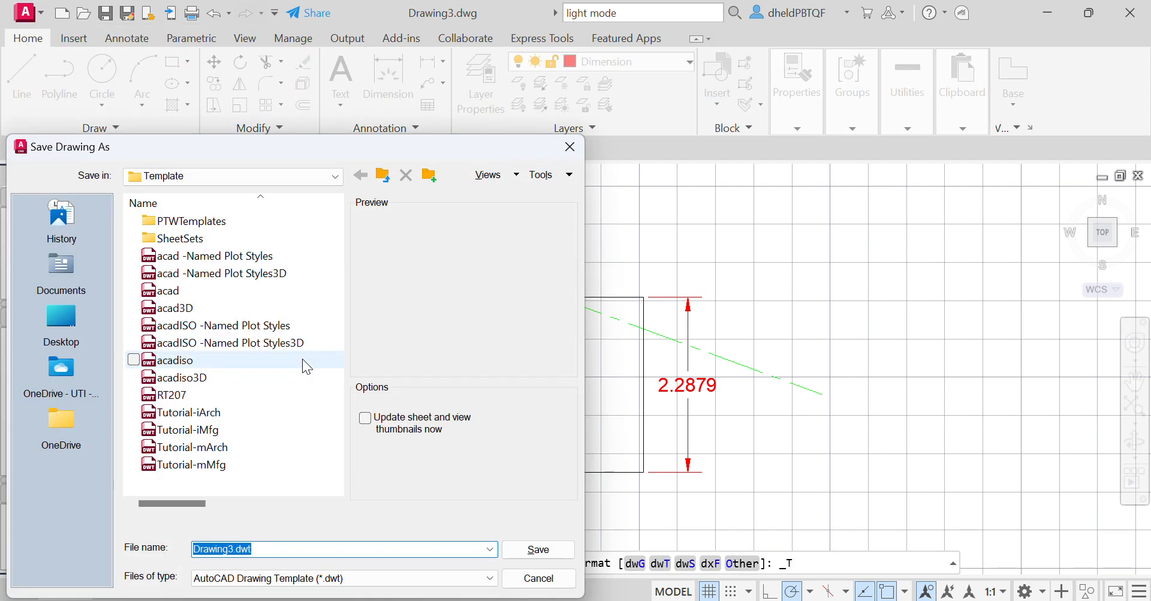
{"action": "type", "text": "Rt207"}
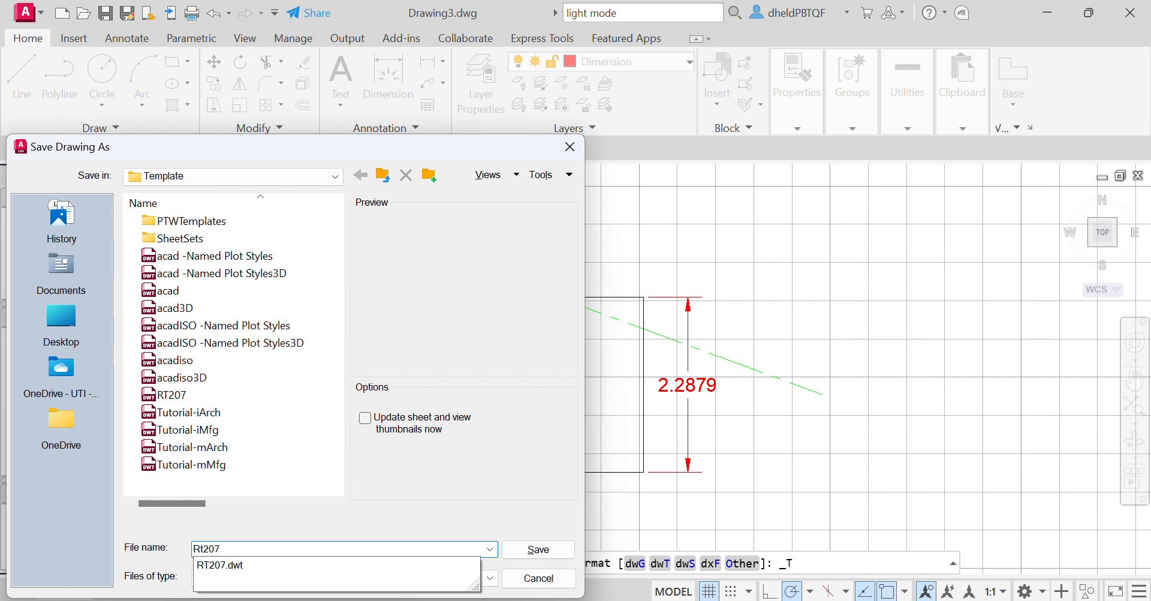
{"action": "type", "text": "A"}
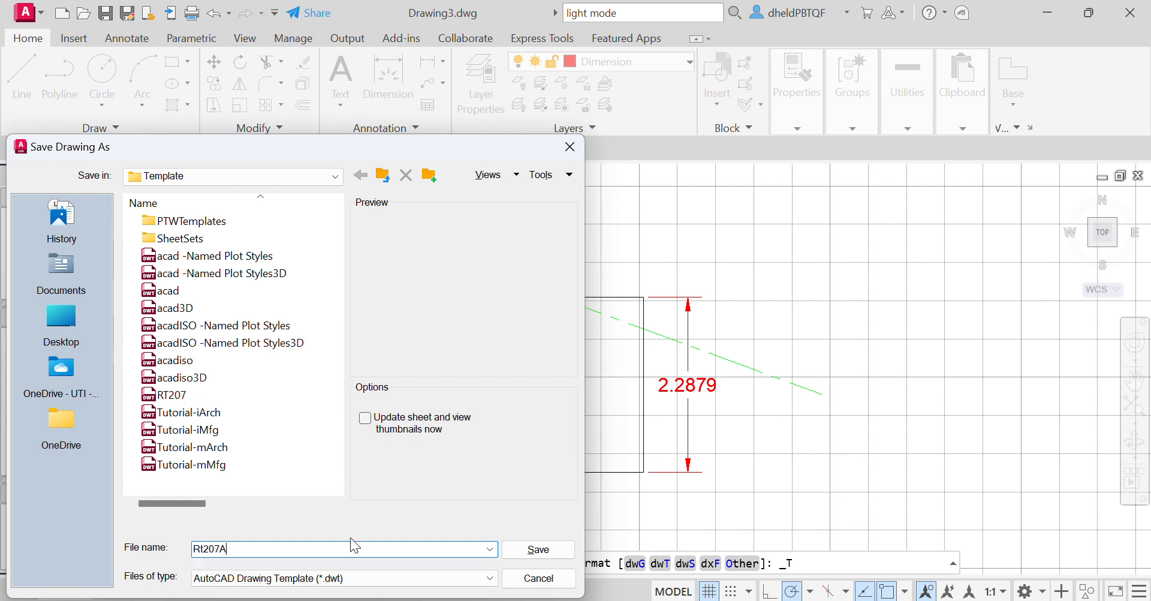
{"action": "key", "text": "Return"}
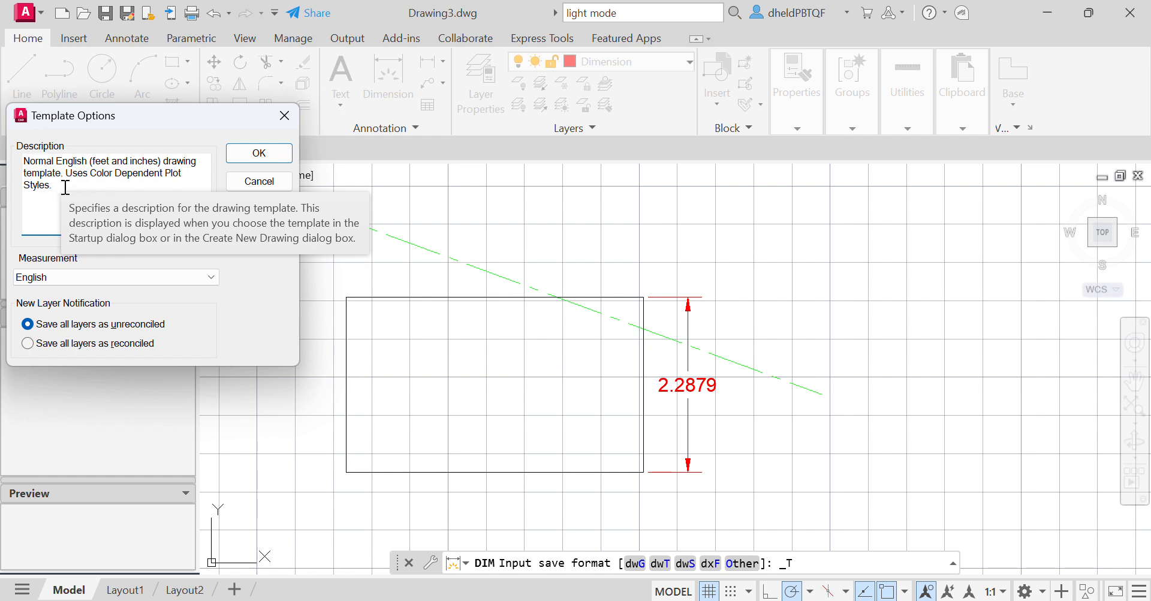
Step: Replace the template description with "Milimeters Template for RT207" and accept the template options
{"action": "left_click_drag", "start_coordinate": [103, 206], "coordinate": [3, 162]}
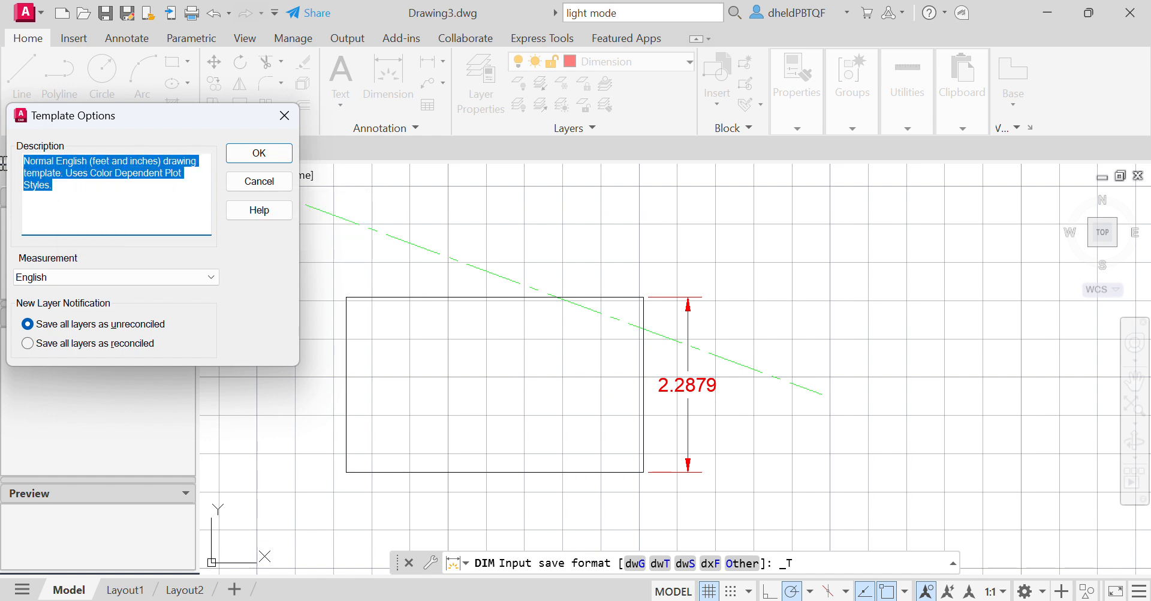
{"action": "type", "text": "Milimeters"}
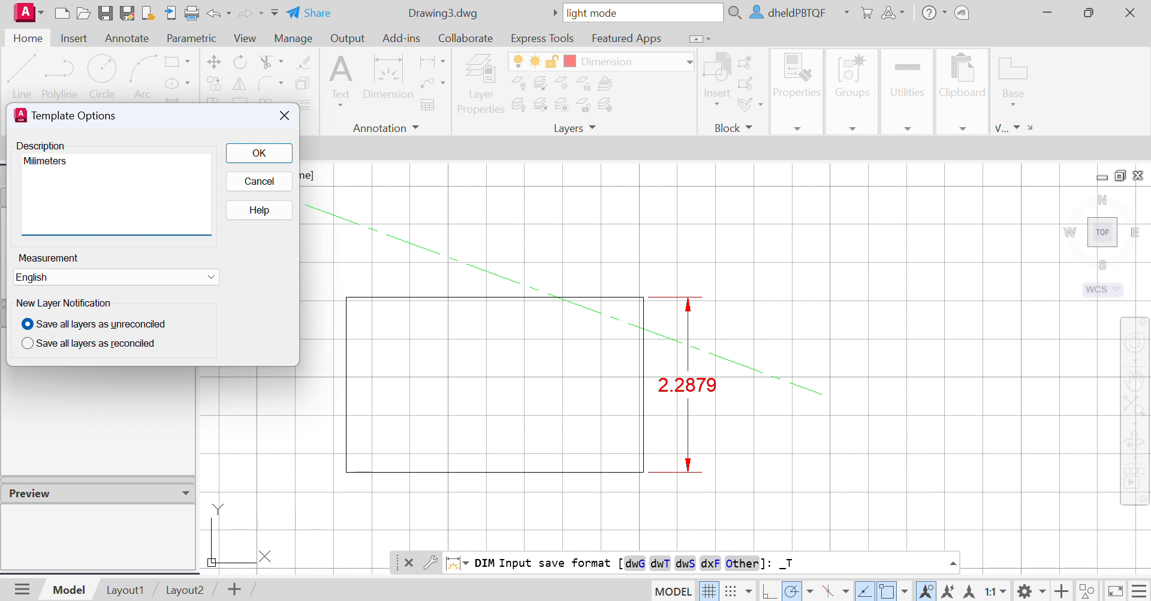
{"action": "type", "text": " Template for RT207"}
{"action": "left_click", "coordinate": [264, 154]}
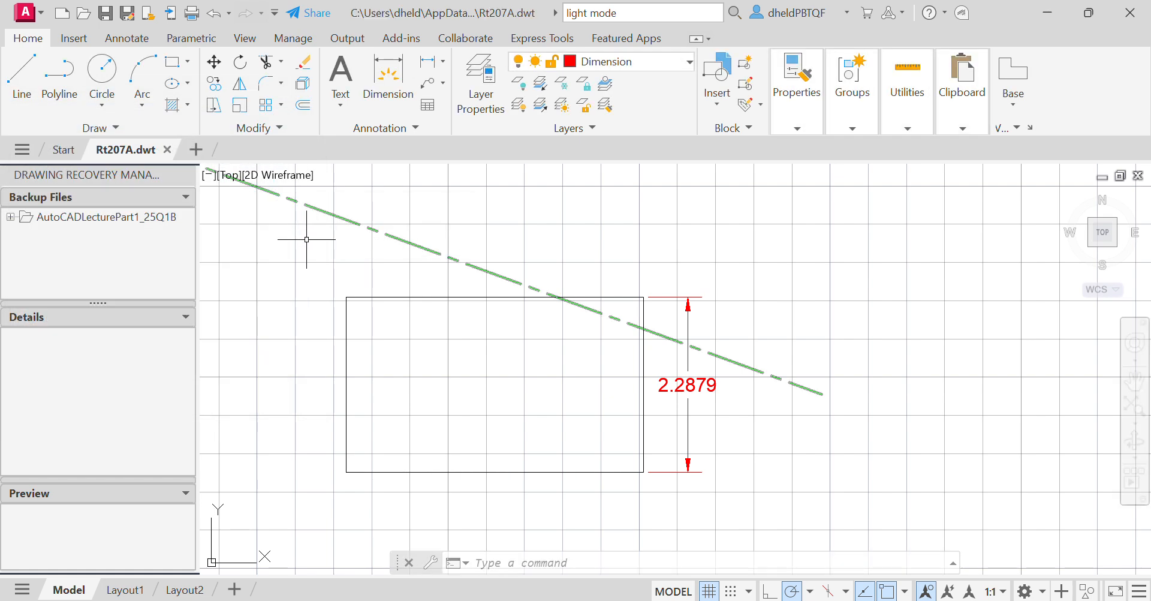
Step: Create a new drawing from the Rt207A template and look over its sample geometry
{"action": "left_click", "coordinate": [30, 15]}
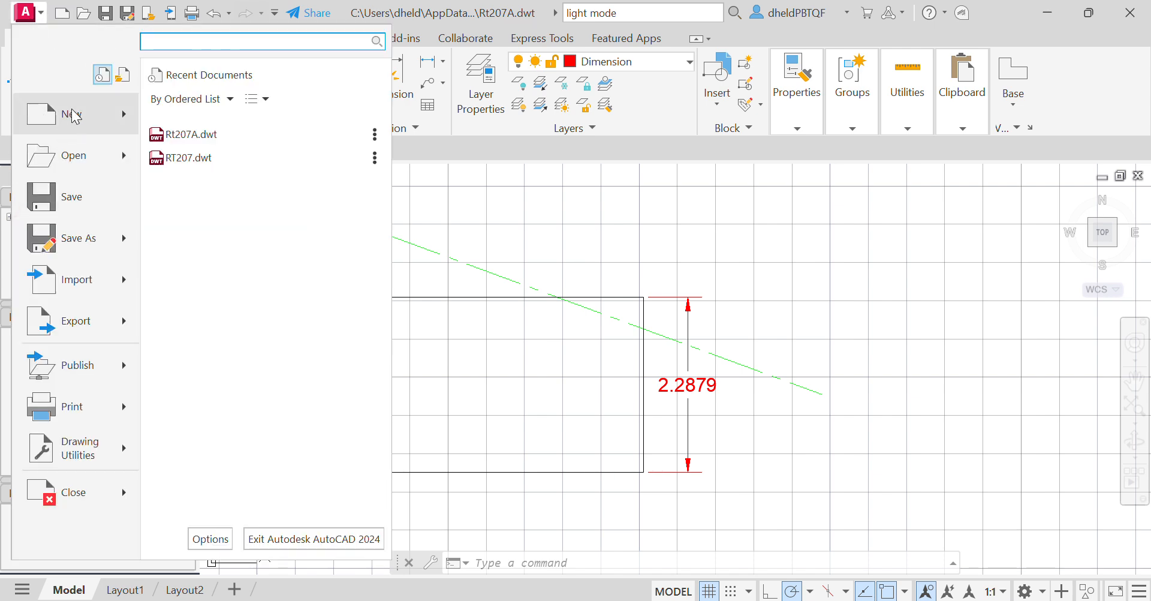
{"action": "left_click", "coordinate": [118, 115]}
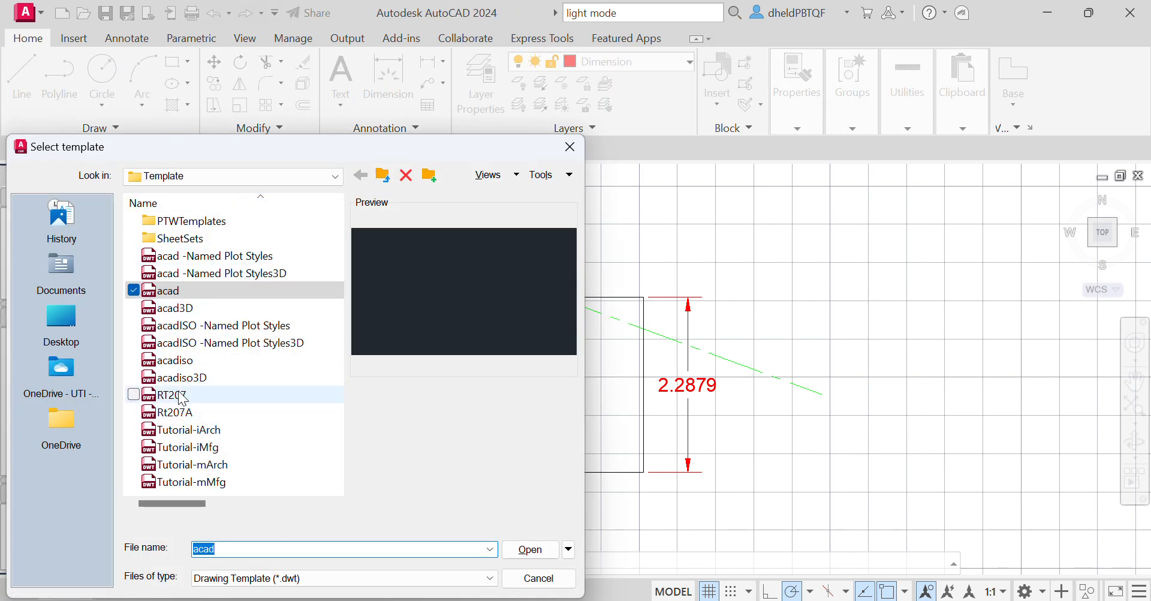
{"action": "double_click", "coordinate": [178, 413]}
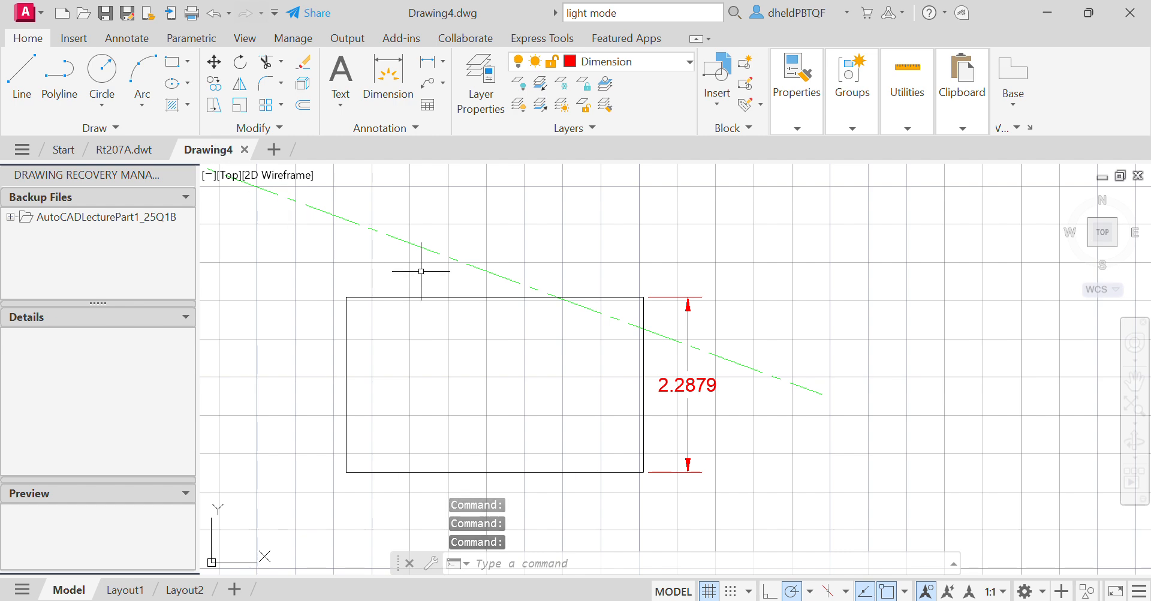
{"action": "scroll", "coordinate": [456, 319], "scroll_direction": "down", "scroll_amount": 8}
{"action": "scroll", "coordinate": [457, 319], "scroll_direction": "up", "scroll_amount": 8}
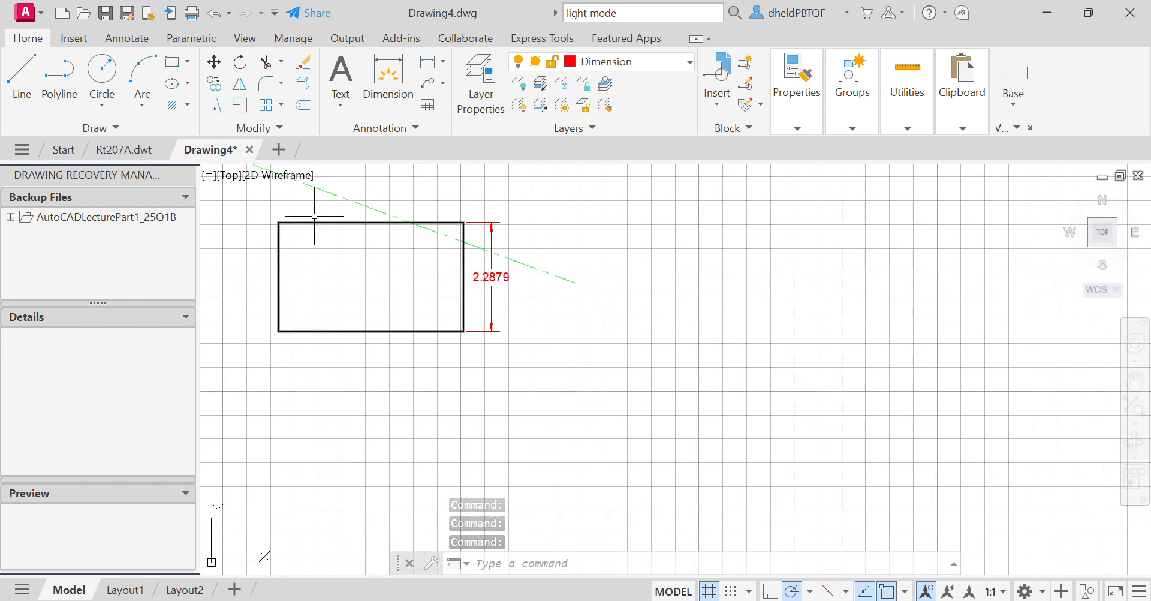
Step: Close the new drawing without saving its changes, and close the Rt207A template file
{"action": "left_click", "coordinate": [251, 148]}
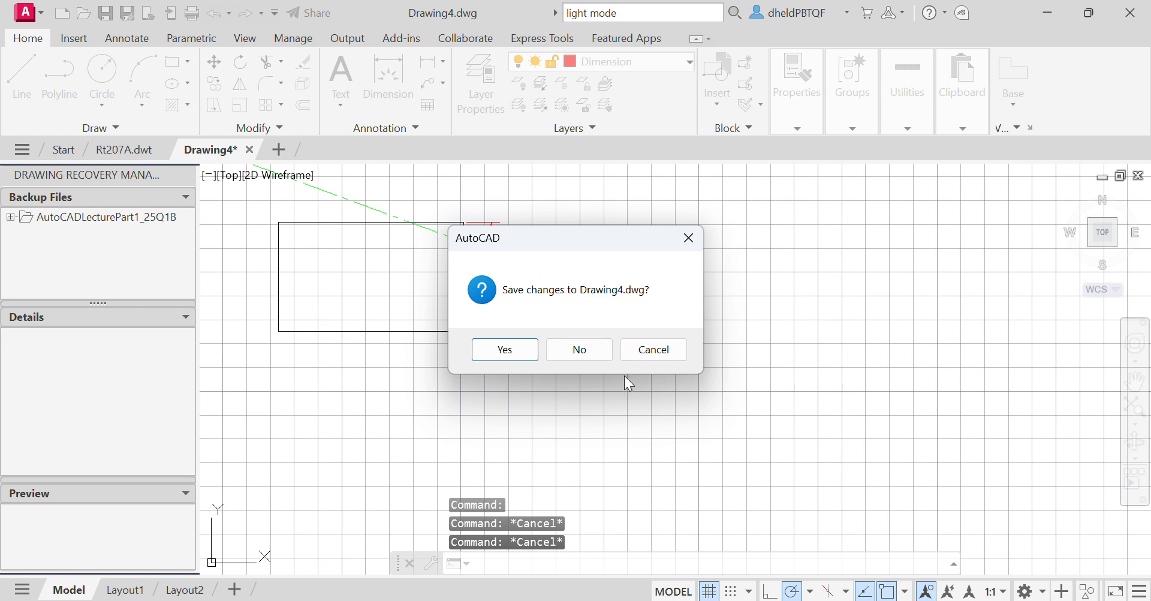
{"action": "left_click", "coordinate": [548, 349]}
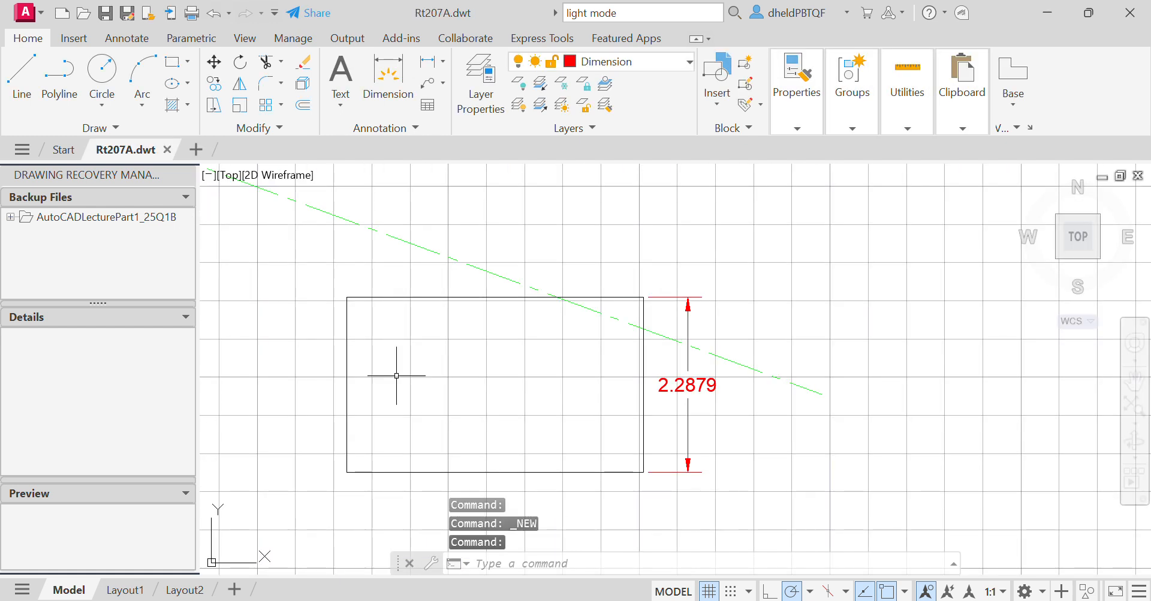
{"action": "left_click", "coordinate": [167, 149]}
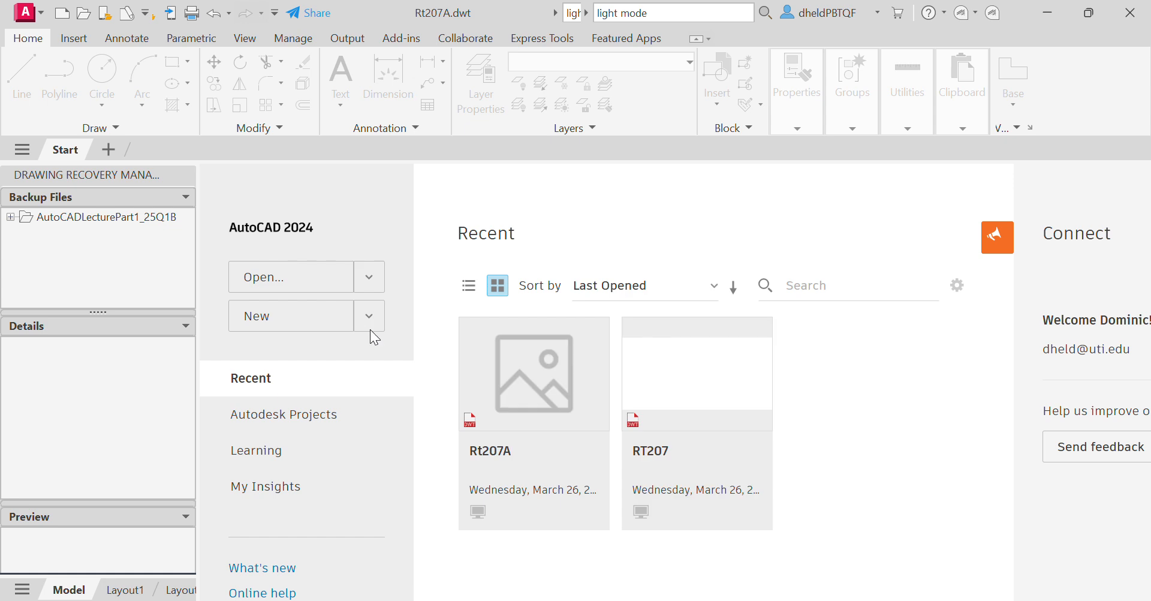
Step: Start a new drawing based on the Rt207A template
{"action": "left_click", "coordinate": [370, 316]}
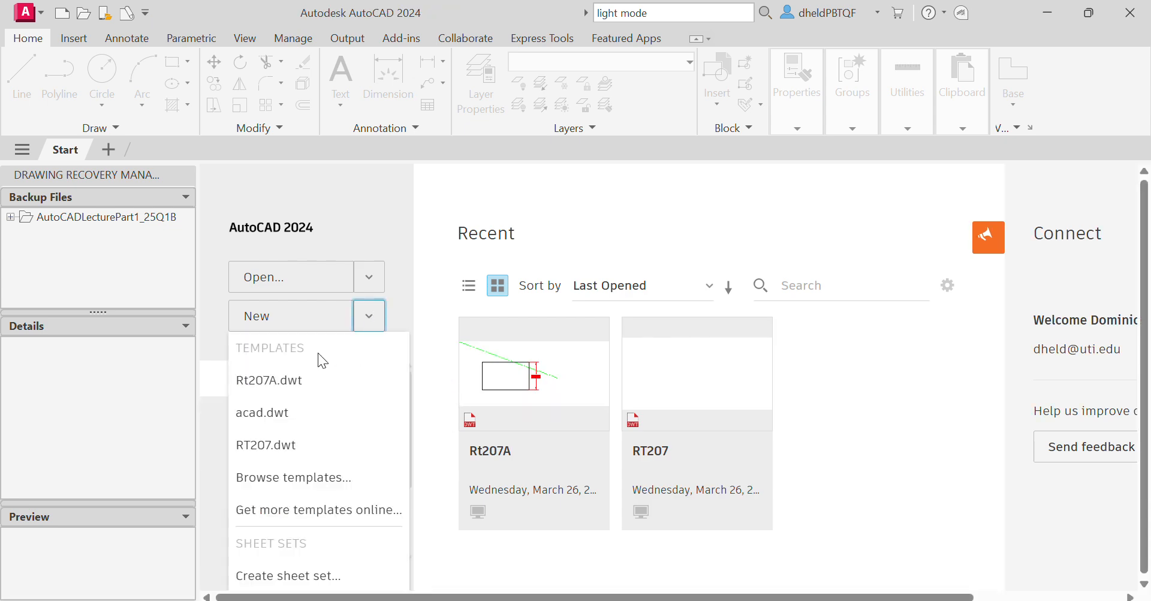
{"action": "left_click", "coordinate": [25, 18]}
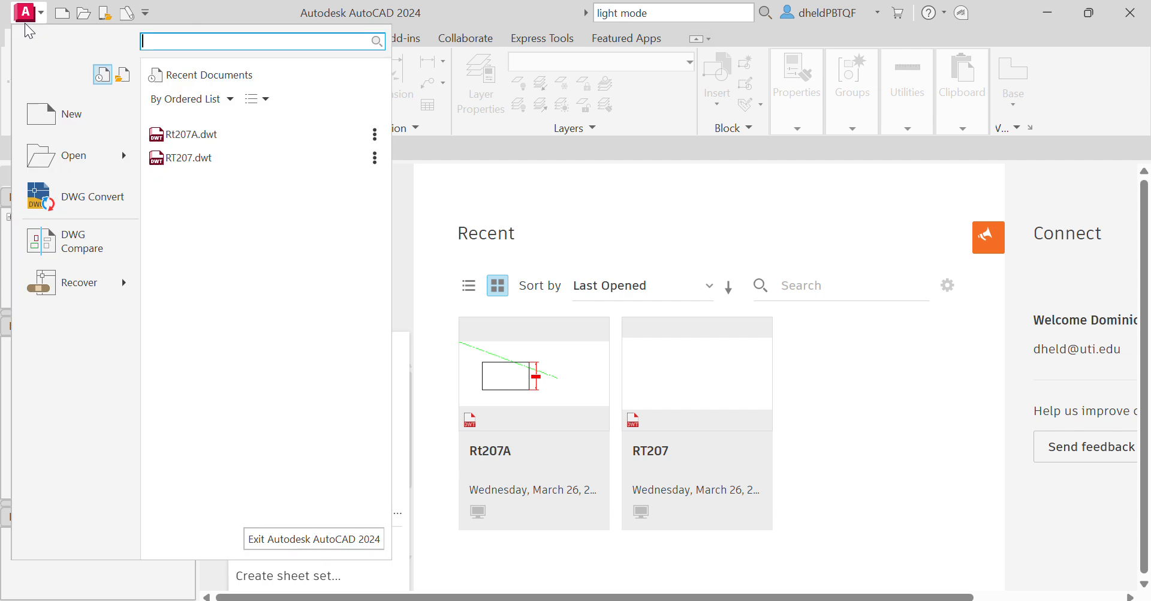
{"action": "left_click", "coordinate": [75, 114]}
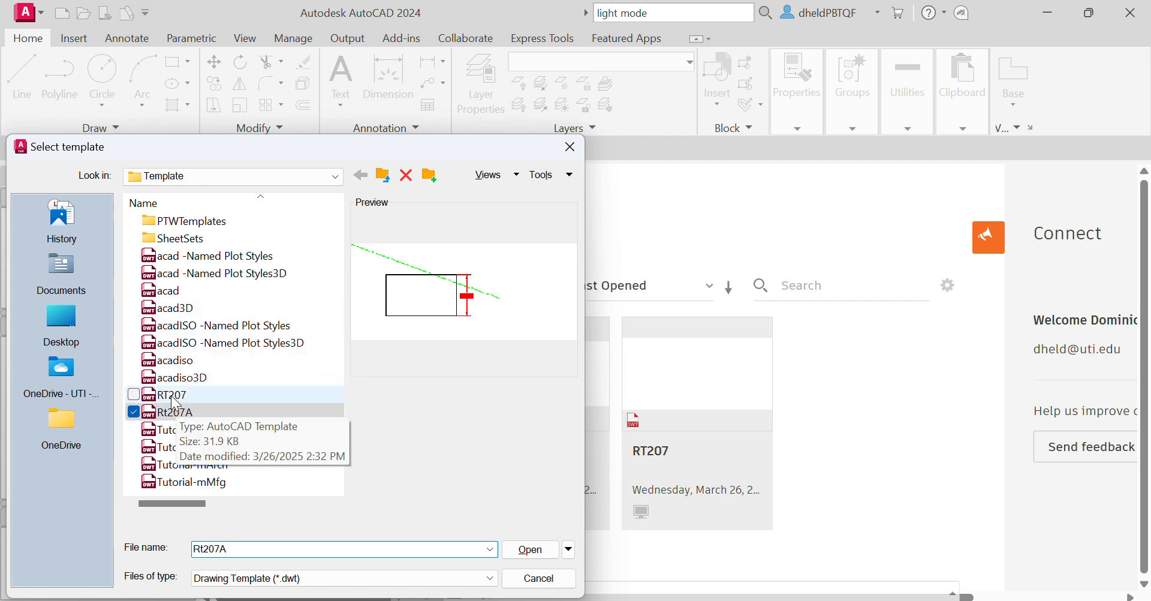
{"action": "double_click", "coordinate": [173, 410]}
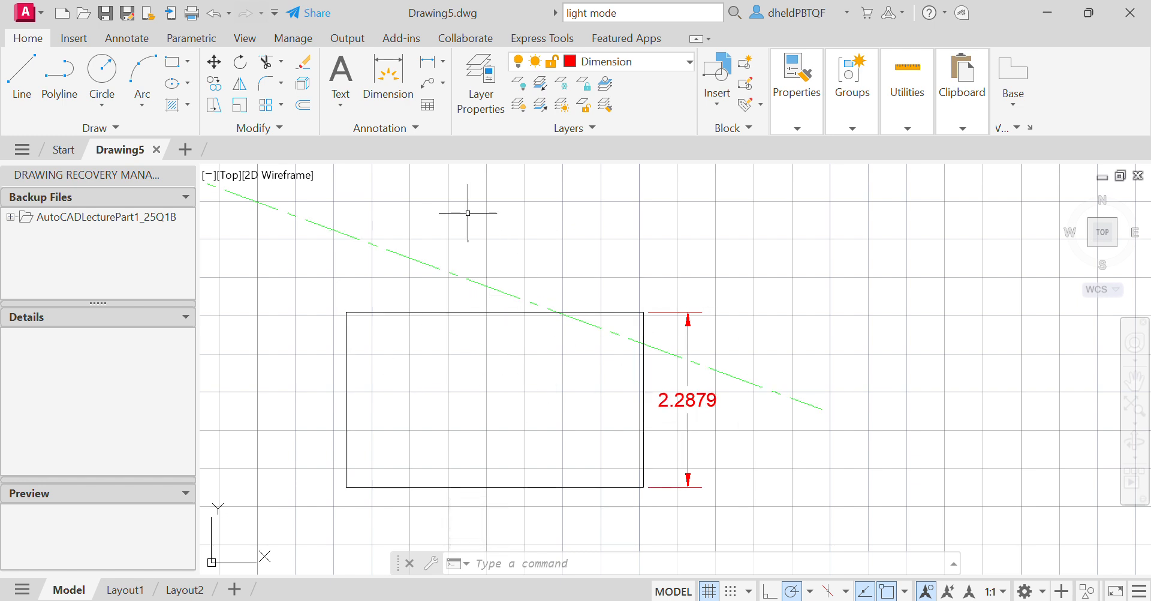
Step: Start another drawing from the RT207 template and open the layer manager to examine its layers
{"action": "left_click", "coordinate": [37, 16]}
{"action": "left_click", "coordinate": [56, 118]}
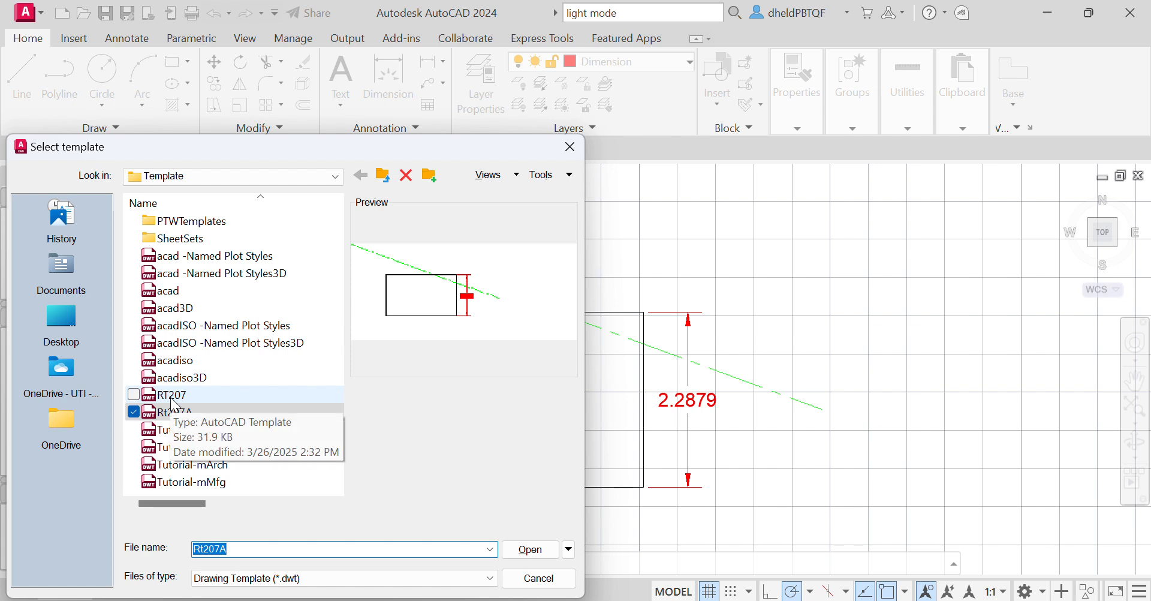
{"action": "double_click", "coordinate": [171, 396]}
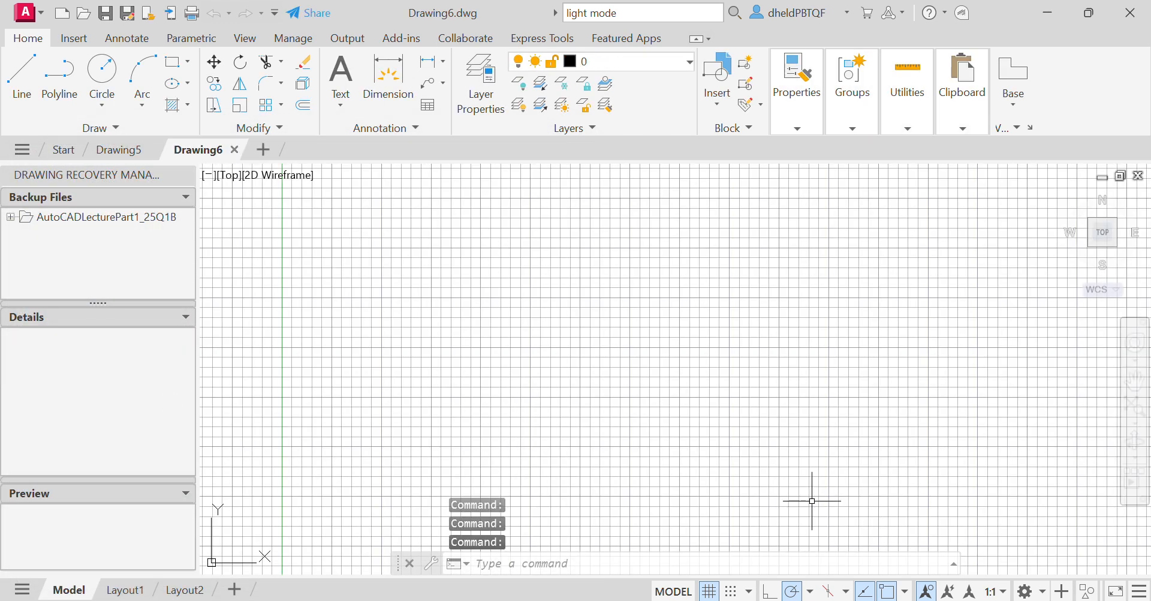
{"action": "scroll", "coordinate": [596, 427], "scroll_direction": "down", "scroll_amount": 5}
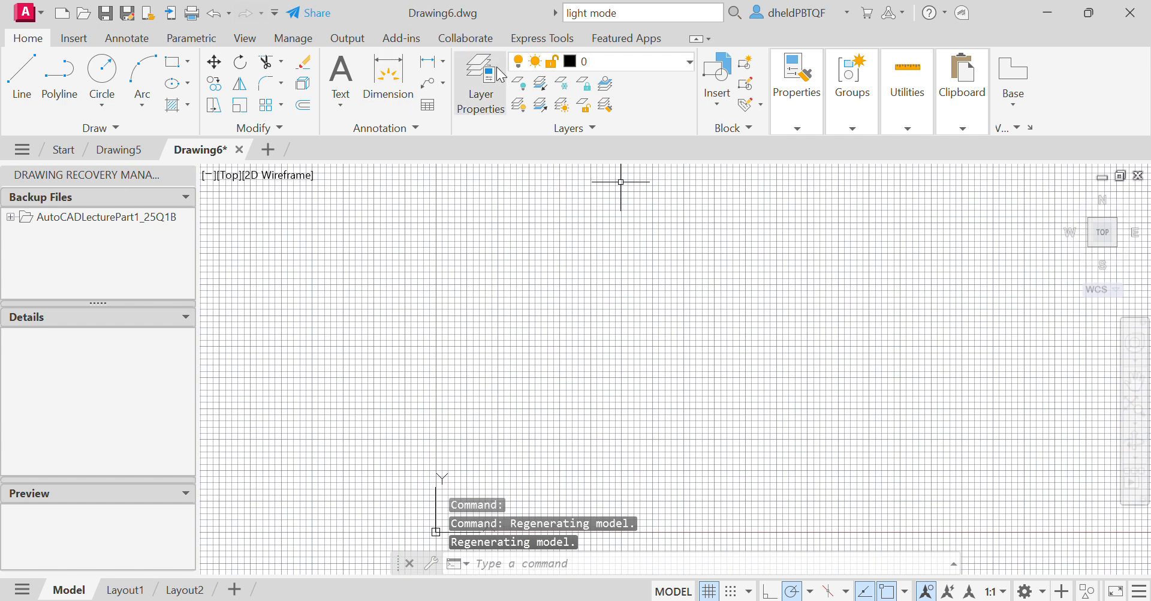
{"action": "left_click", "coordinate": [483, 85]}
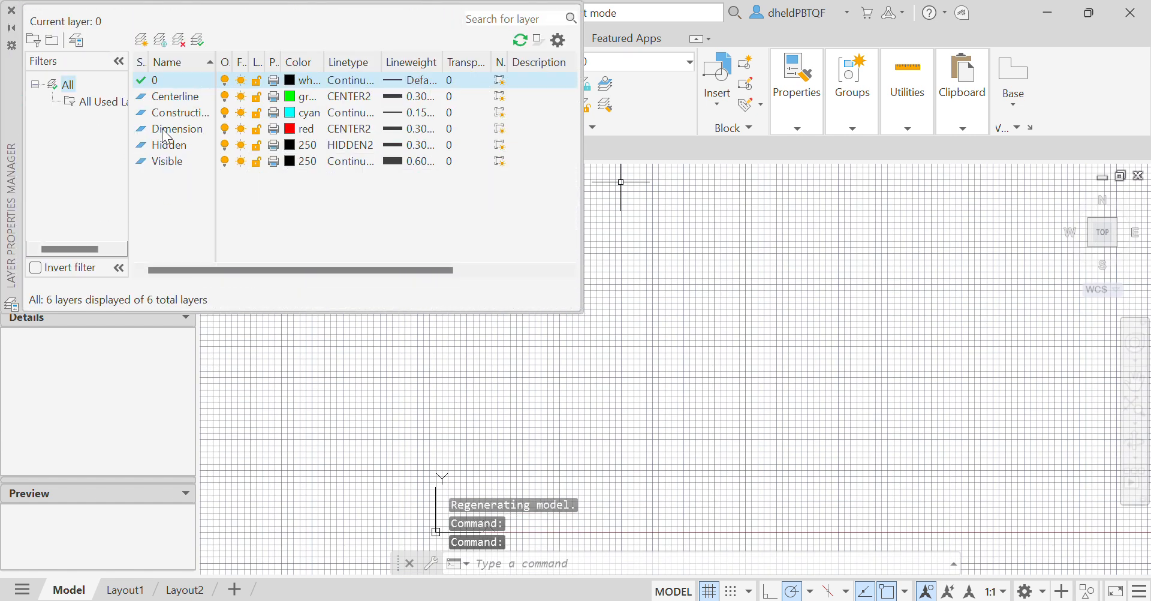